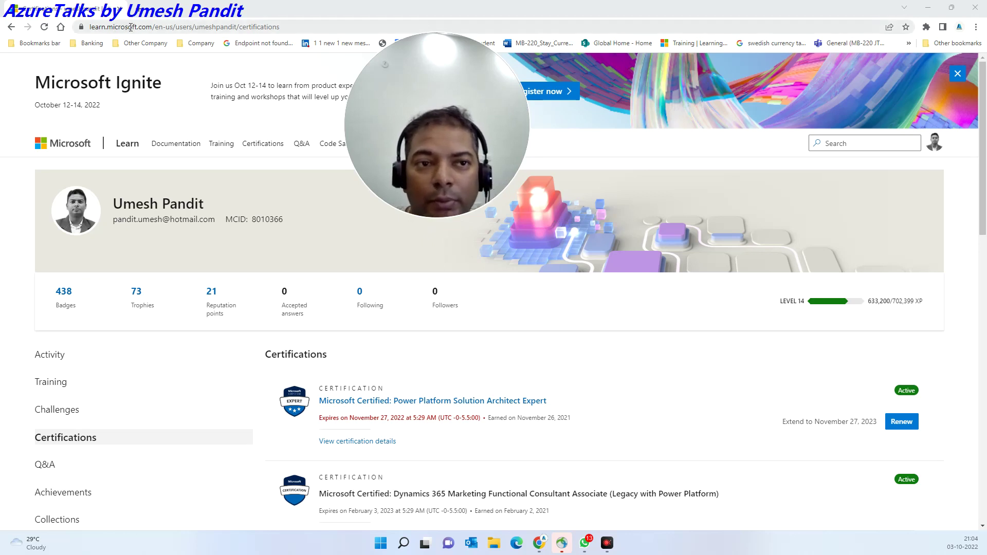
Step: Select the whole Certifications page URL in the address bar and start typing 'das'
left_click(174, 26)
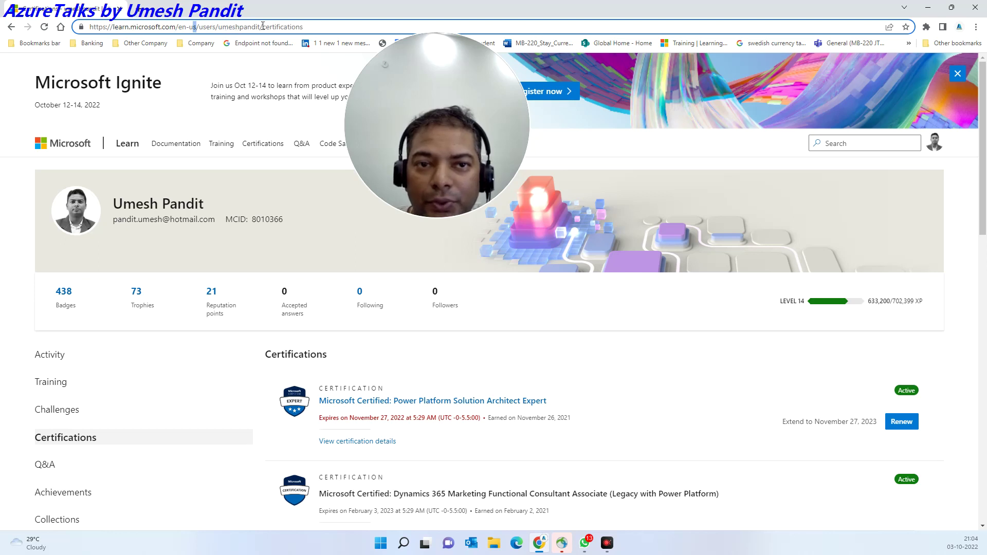
left_click_drag(304, 26, 72, 27)
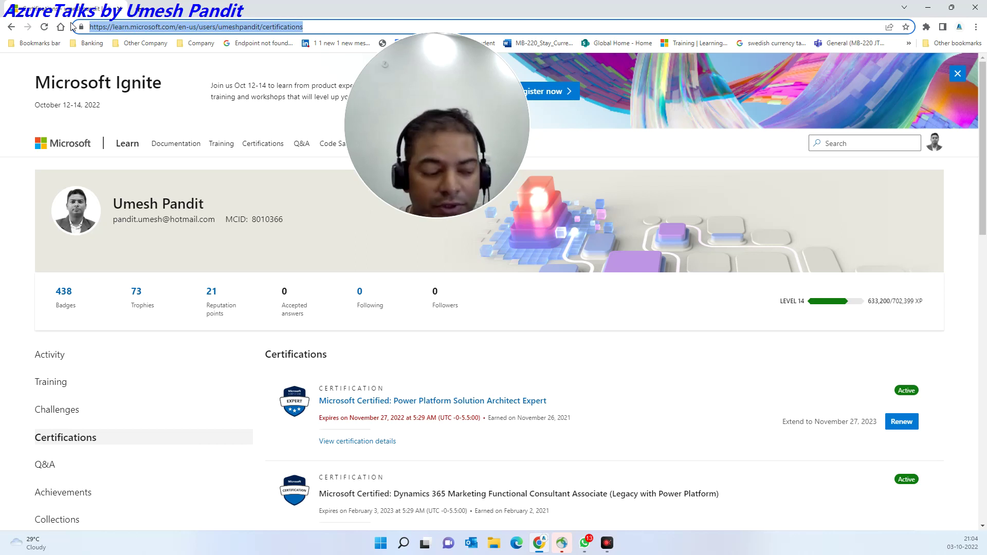
type("da")
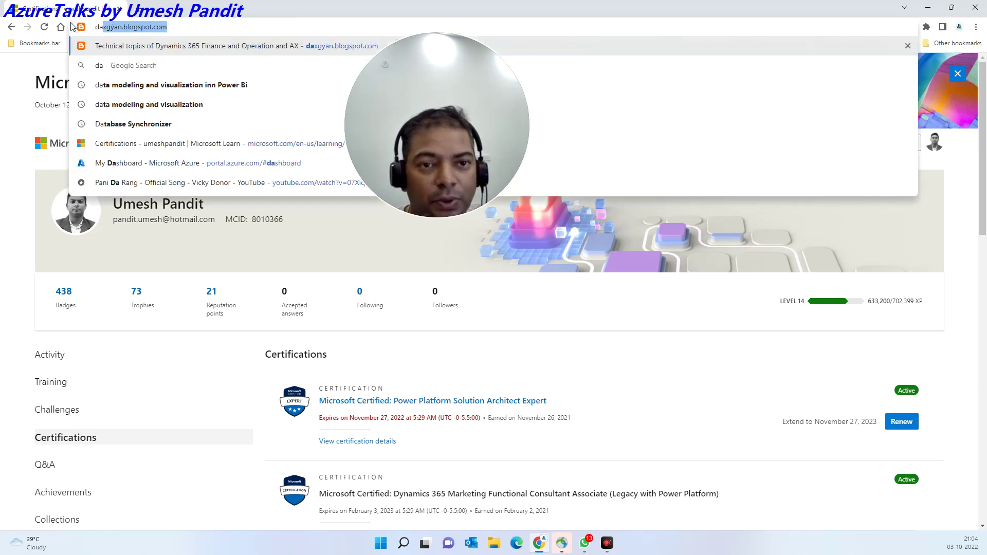
type("s")
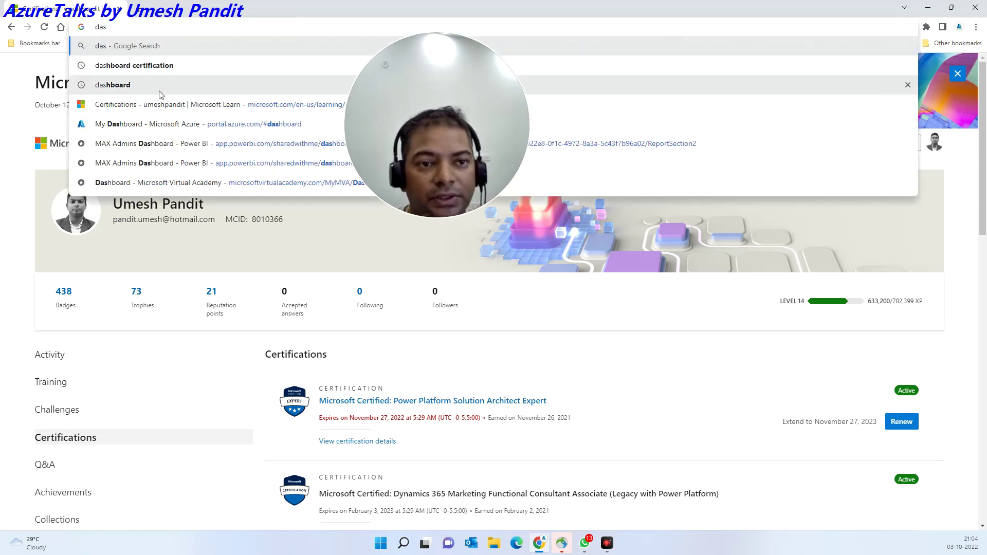
Step: Search 'dashboard certification', view the Microsoft Certifications overview, then go back to the profile's Certifications page
left_click(146, 66)
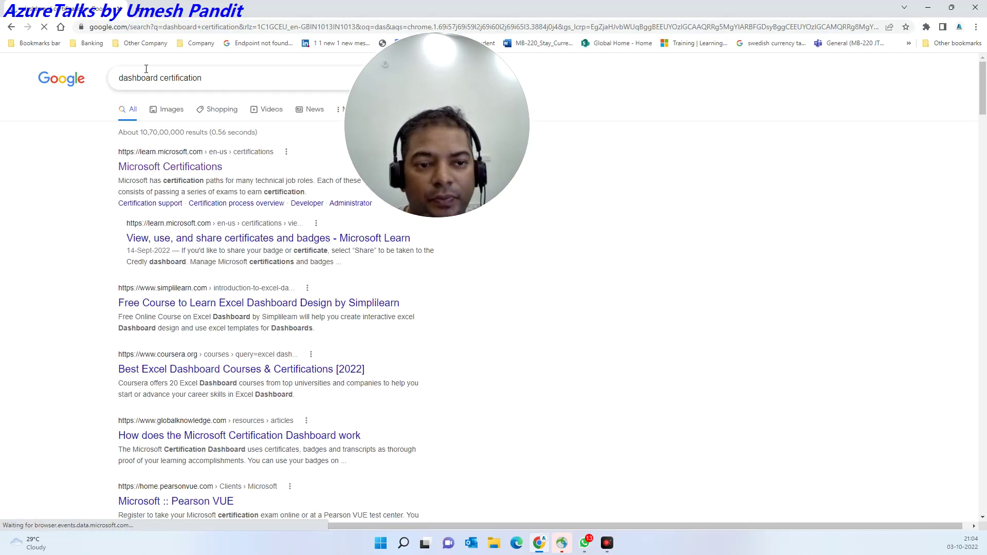
left_click(178, 169)
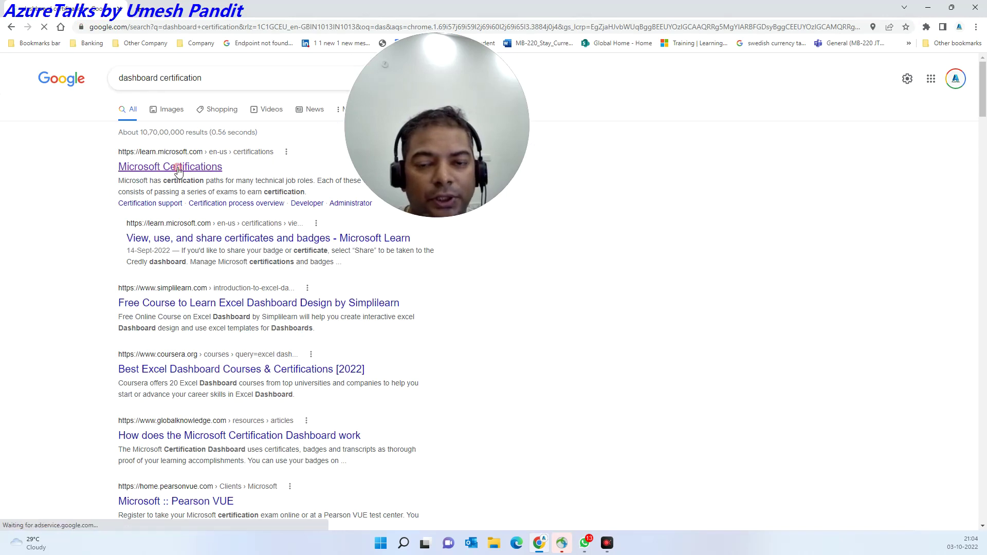
scroll(384, 273, "down", 2)
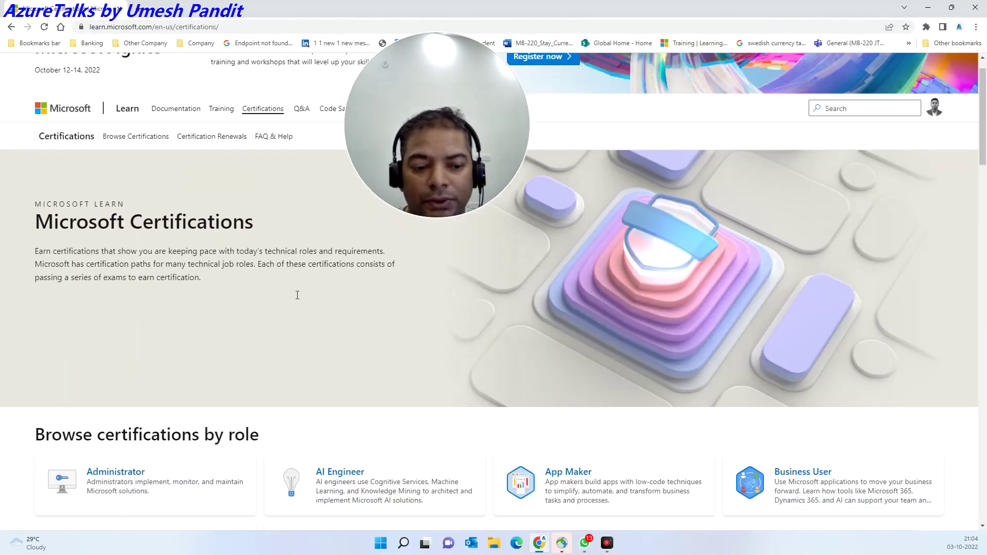
scroll(379, 270, "up", 1)
scroll(378, 270, "down", 1)
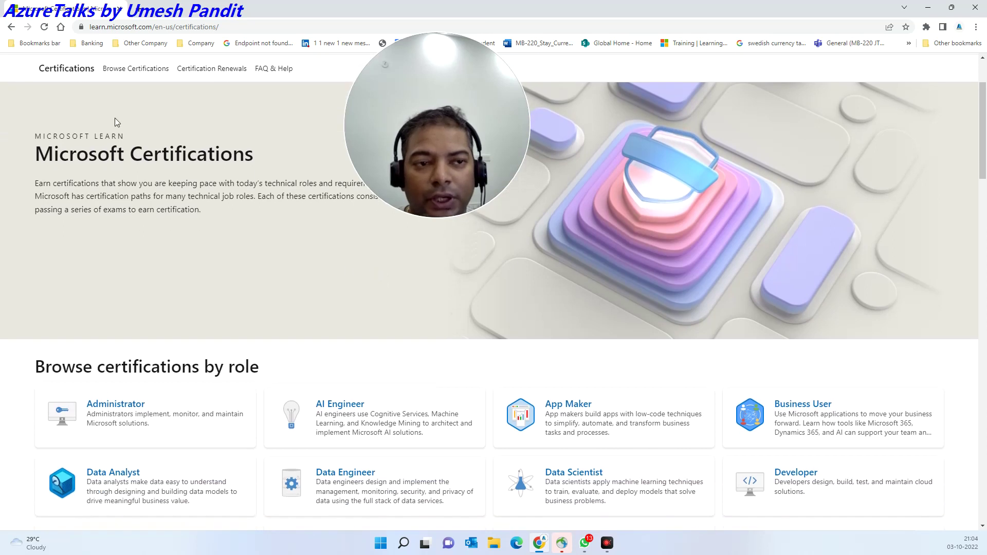
left_click(13, 28)
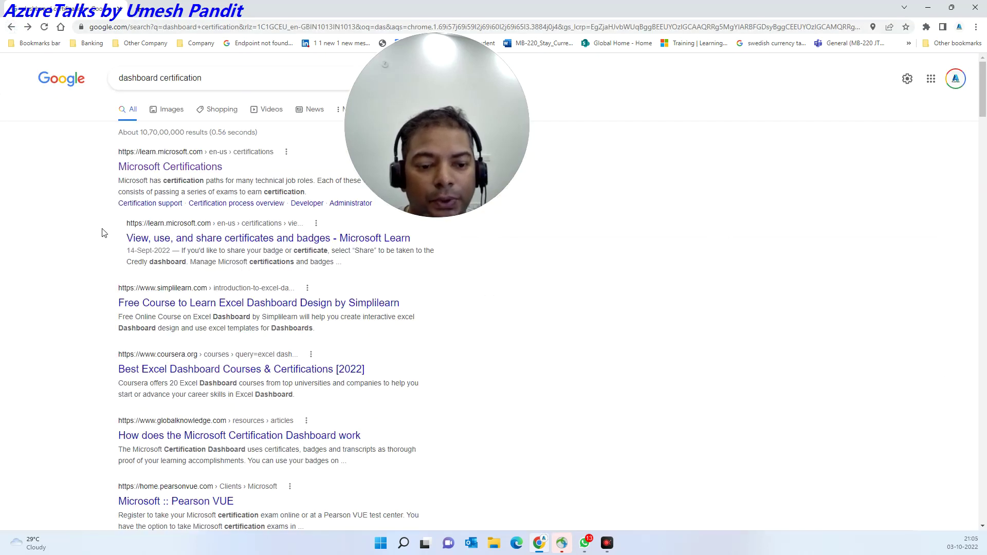
left_click(9, 27)
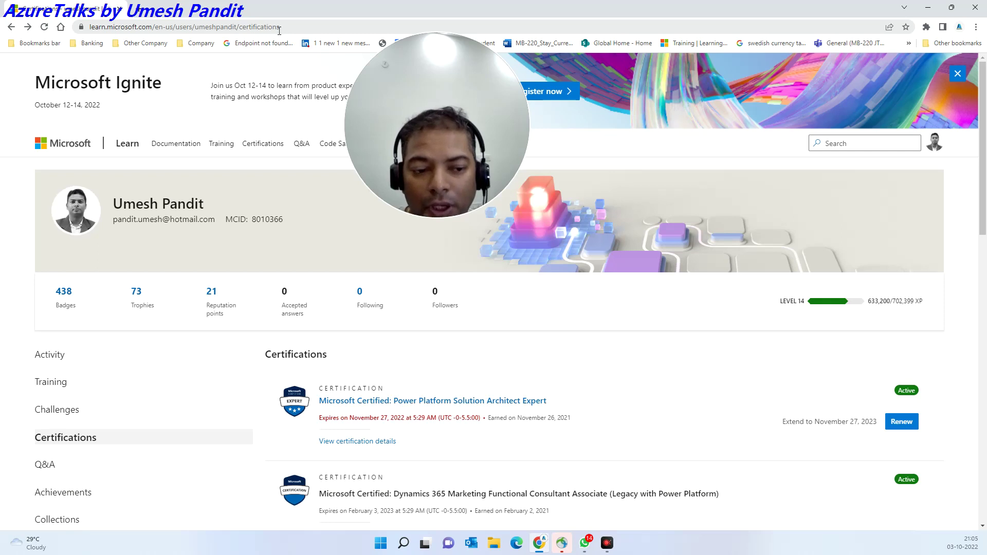
left_click_drag(277, 29, 85, 27)
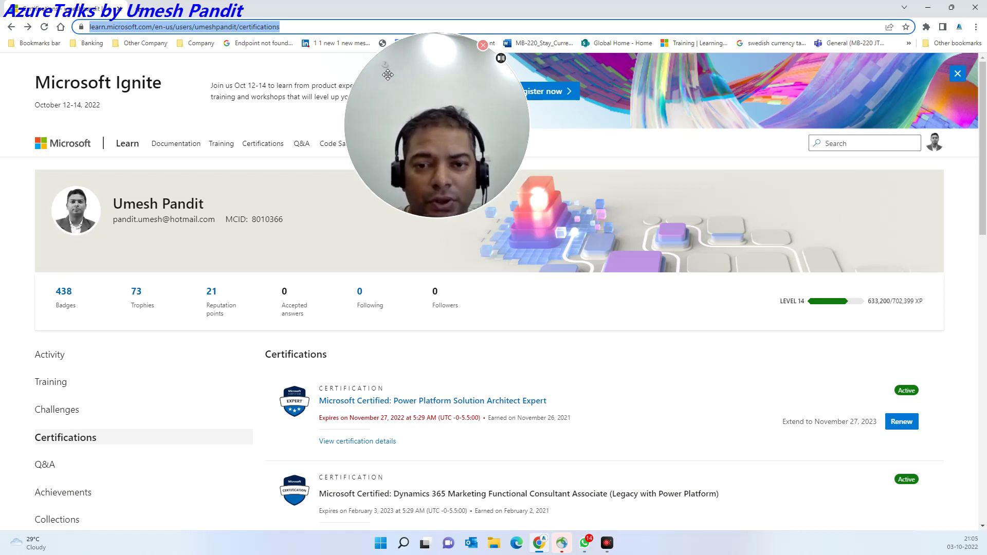
scroll(231, 322, "down", 4)
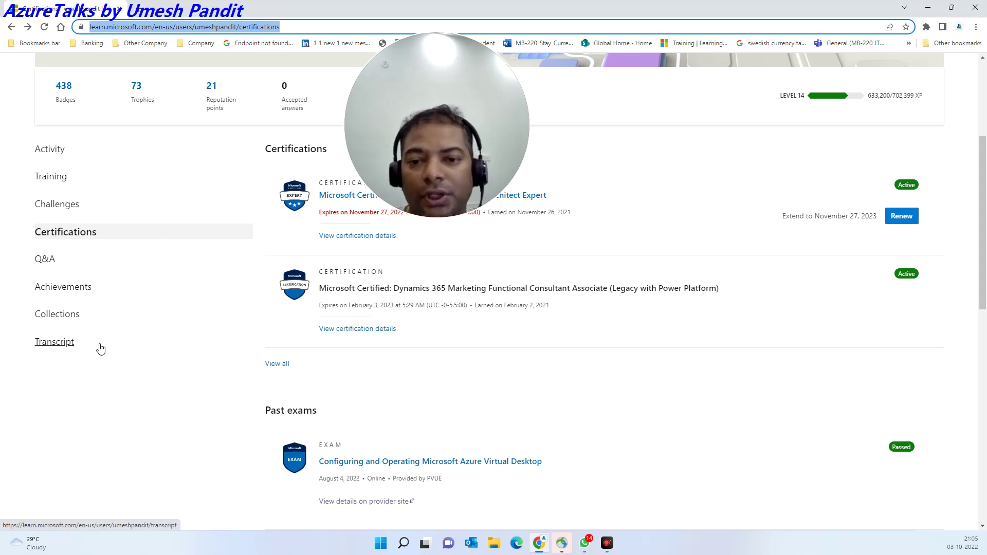
left_click(61, 347)
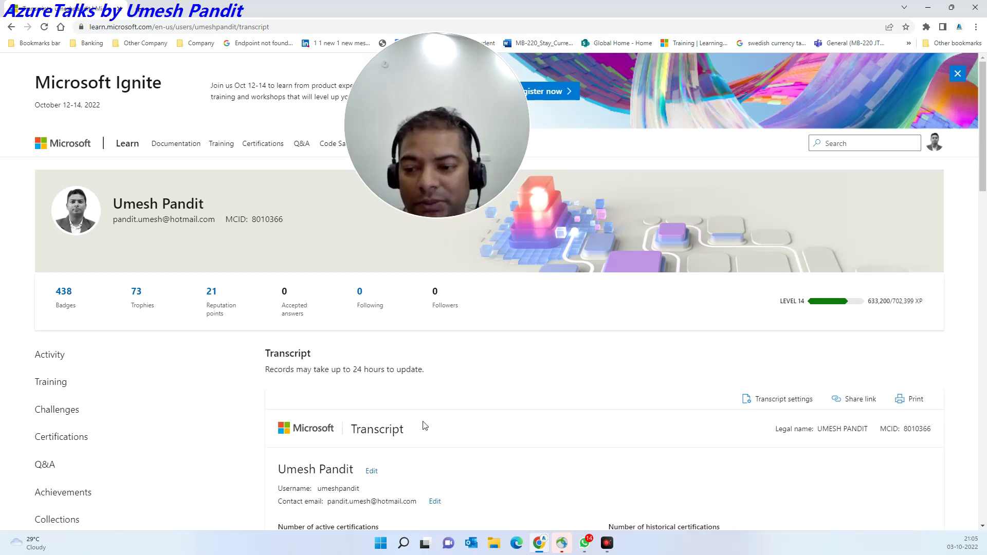
Step: Highlight the transcript's 41 active certifications, 54 exams passed and 449 modules completed, then open its privacy settings
scroll(441, 399, "down", 2)
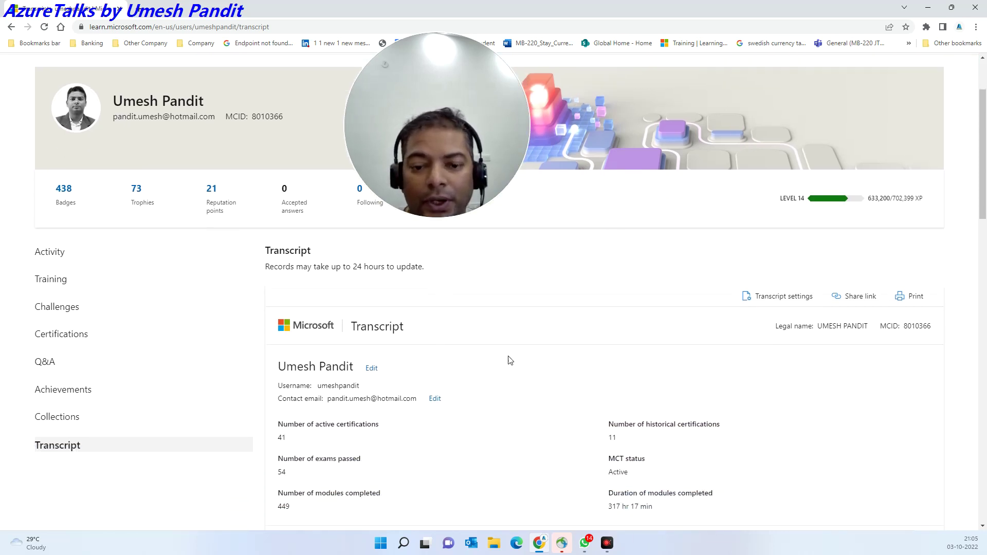
left_click_drag(310, 437, 288, 424)
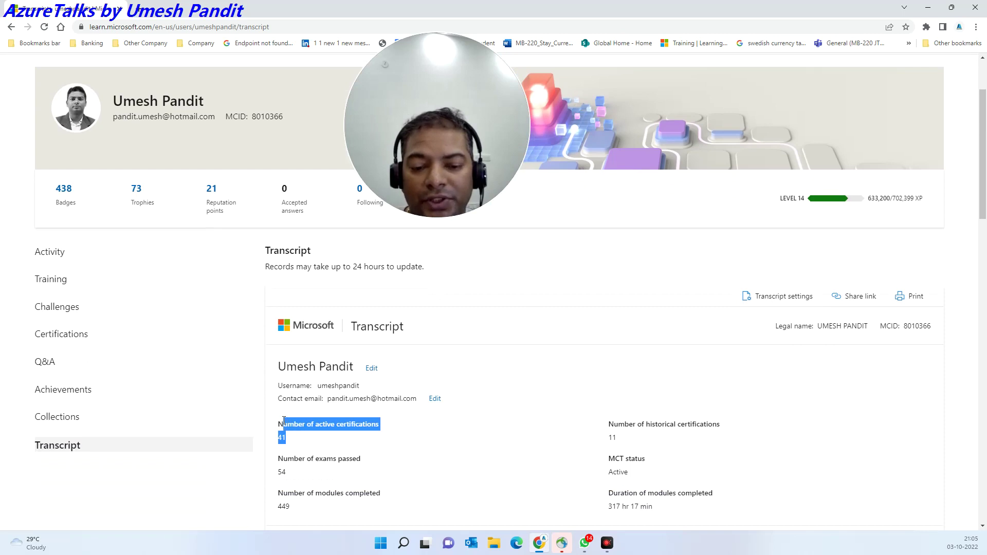
mouse_move(293, 472)
left_mouse_down()
mouse_move(282, 470)
mouse_move(283, 456)
left_mouse_up()
left_click_drag(292, 507, 278, 497)
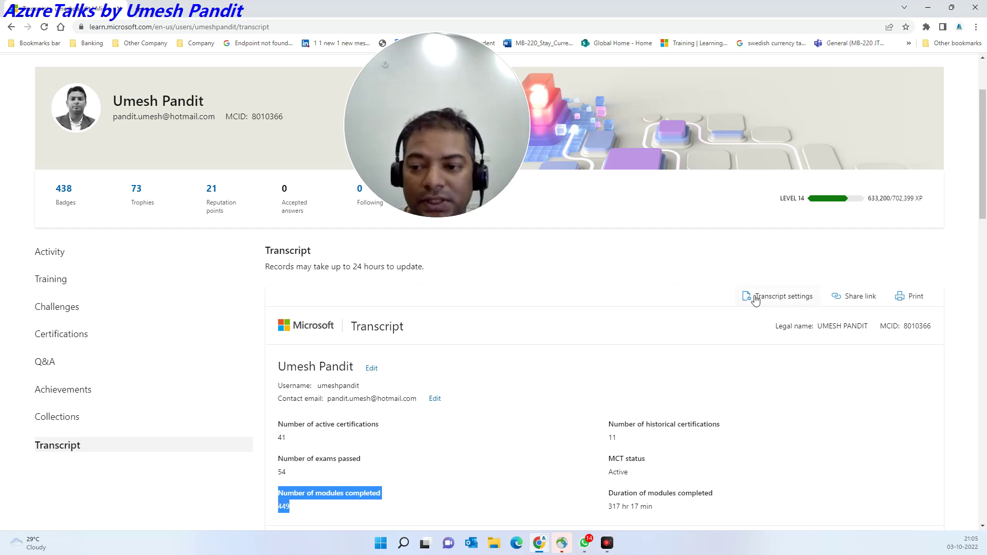
left_click(779, 301)
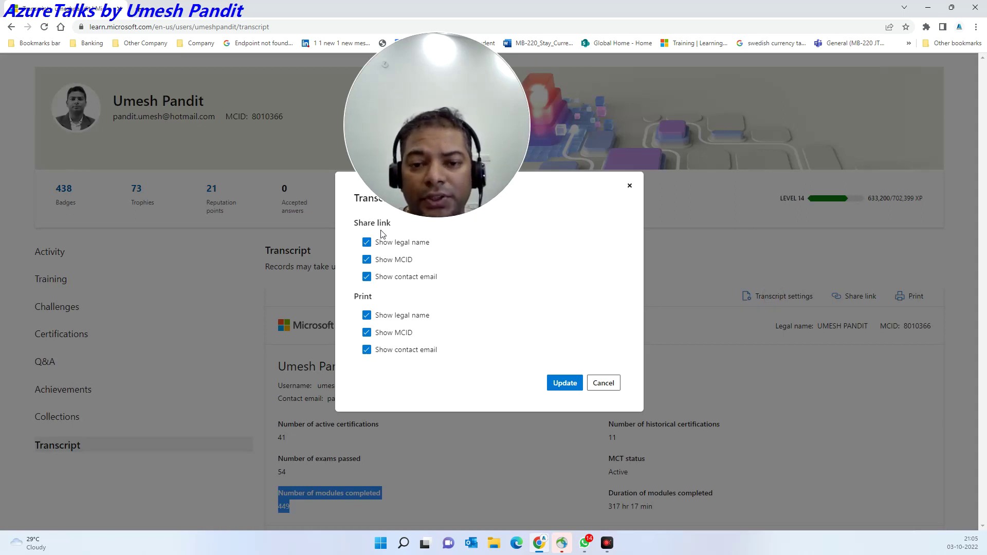
left_click_drag(517, 242, 516, 289)
left_click_drag(459, 85, 783, 116)
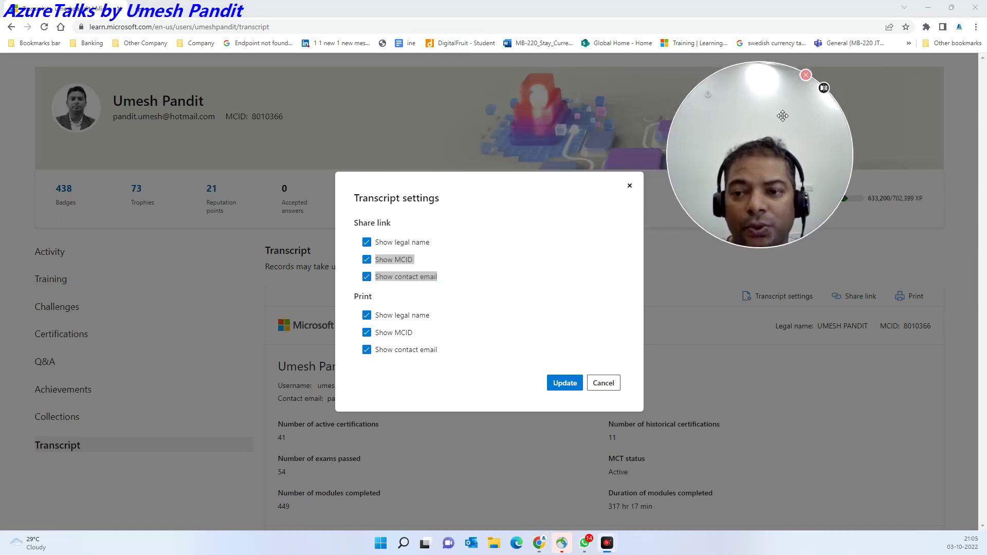
left_click(466, 240)
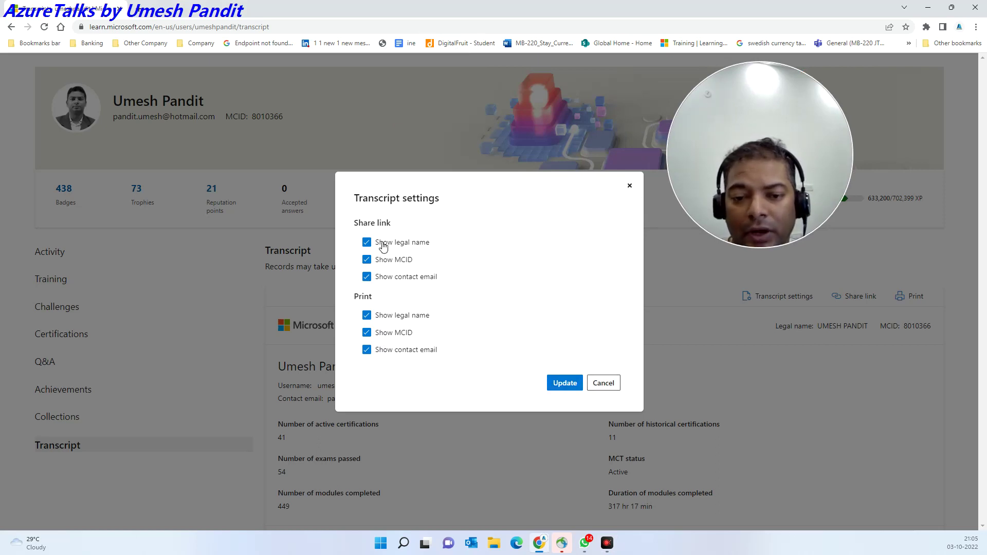
left_click(602, 382)
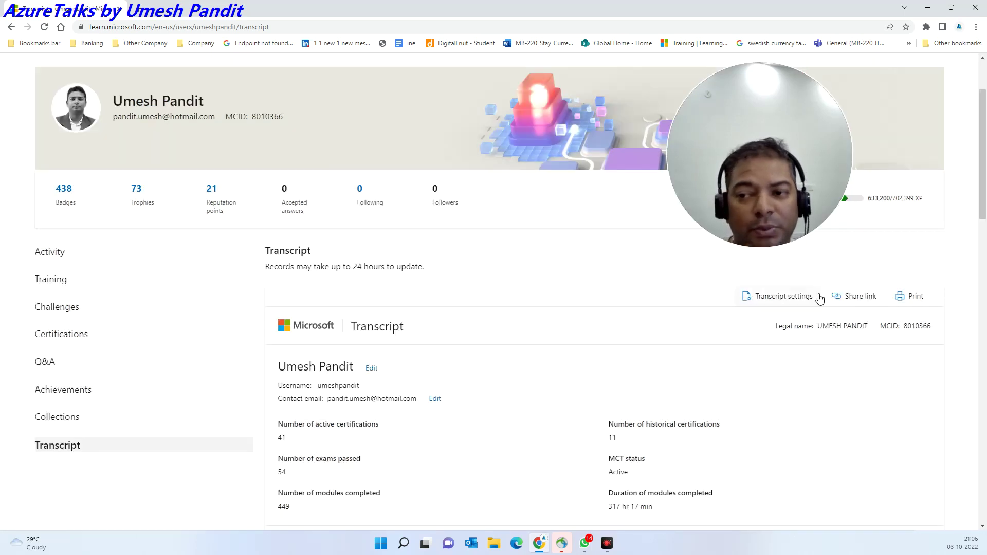
left_click(850, 302)
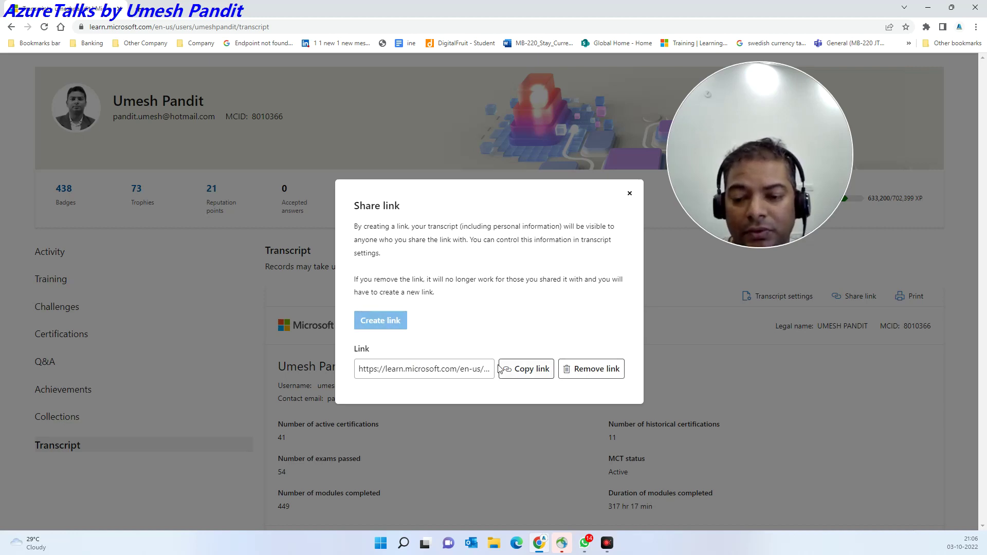
Step: Replace the transcript's public share link with a new one, copy it, and open an Incognito window
left_click(572, 369)
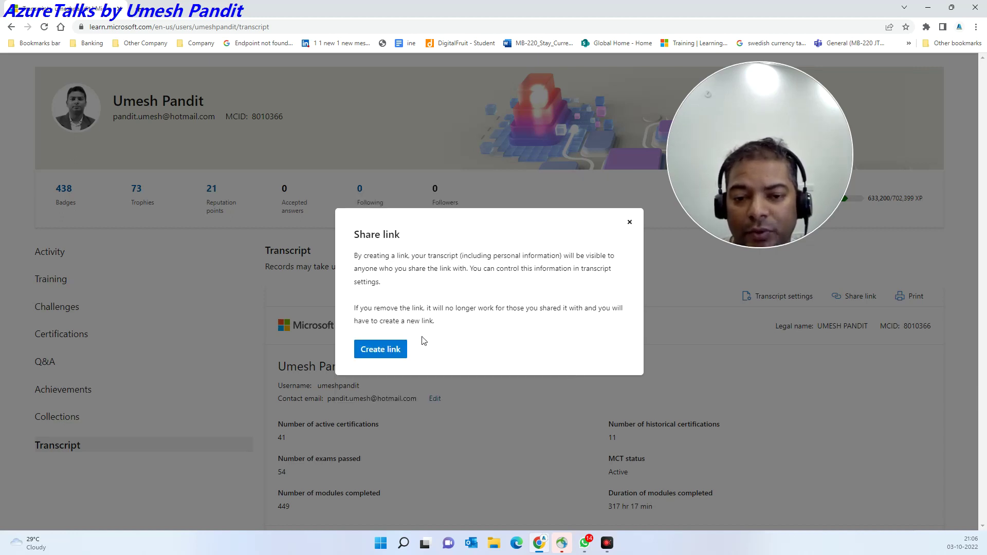
left_click(381, 350)
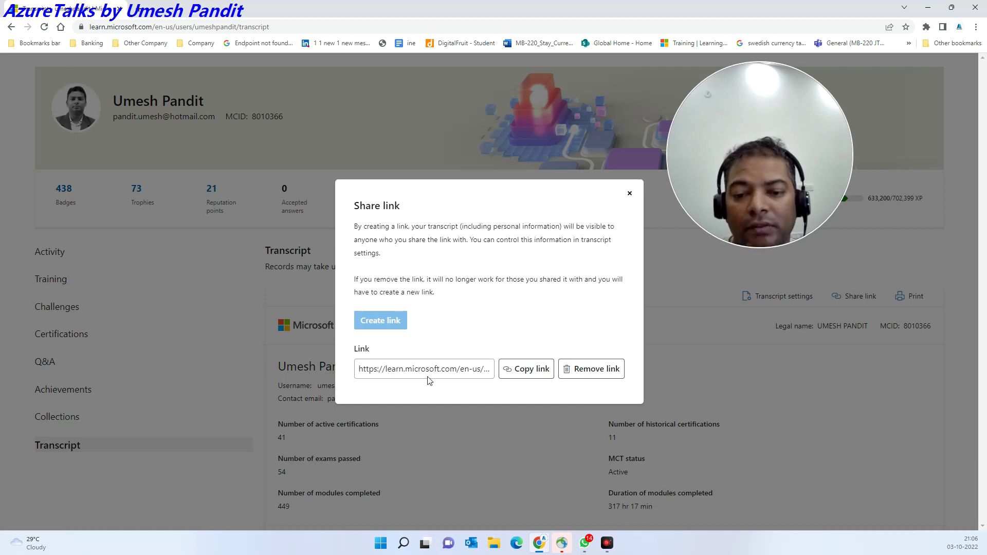
left_click(524, 369)
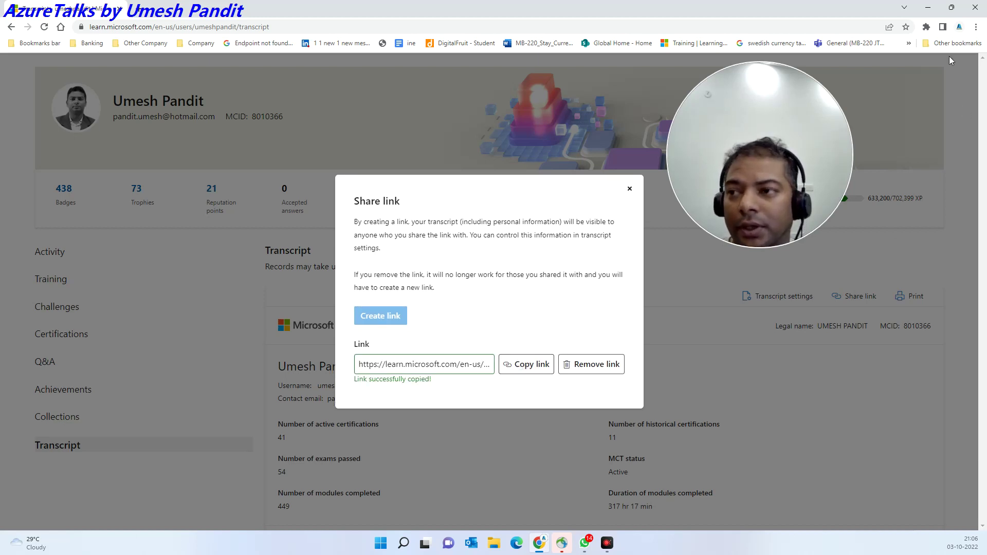
left_click(976, 27)
left_click(903, 75)
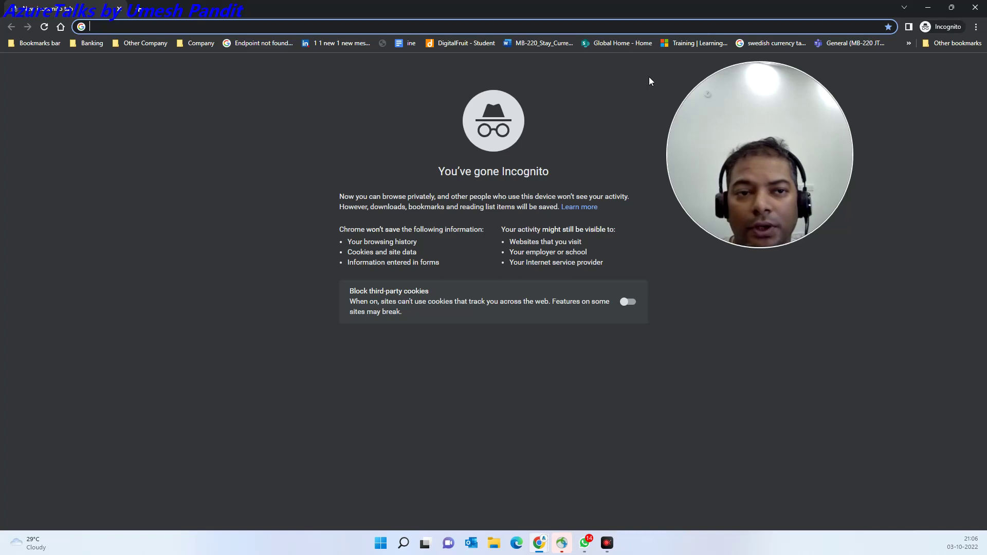
Step: Load the copied transcript link in Incognito and scroll through its passed exams and historical certifications
key("ctrl+v")
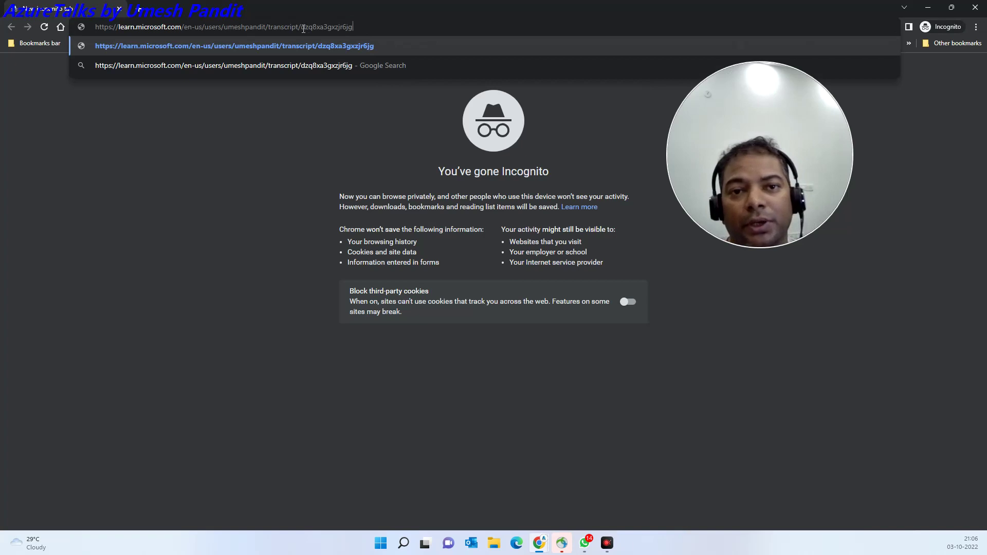
left_click_drag(313, 26, 367, 24)
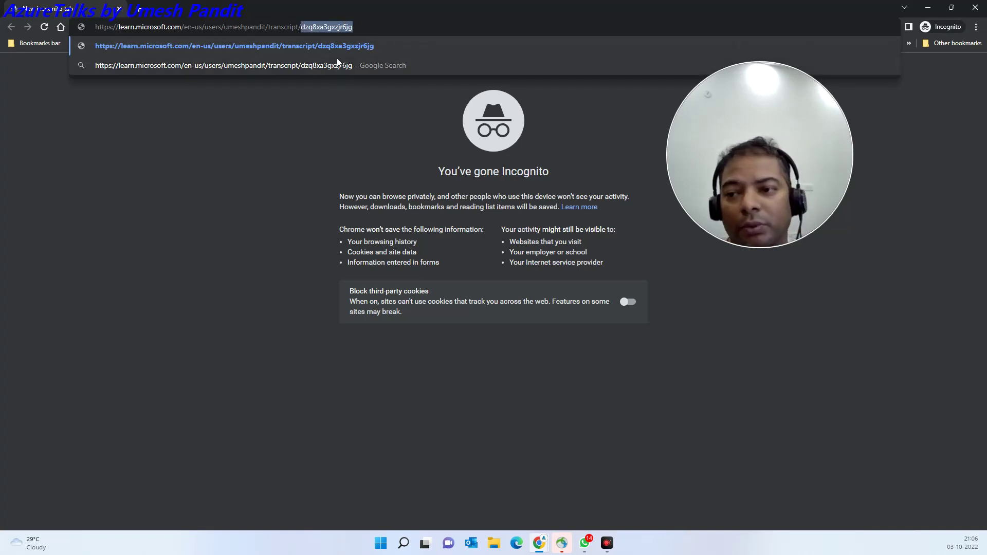
left_click(262, 113)
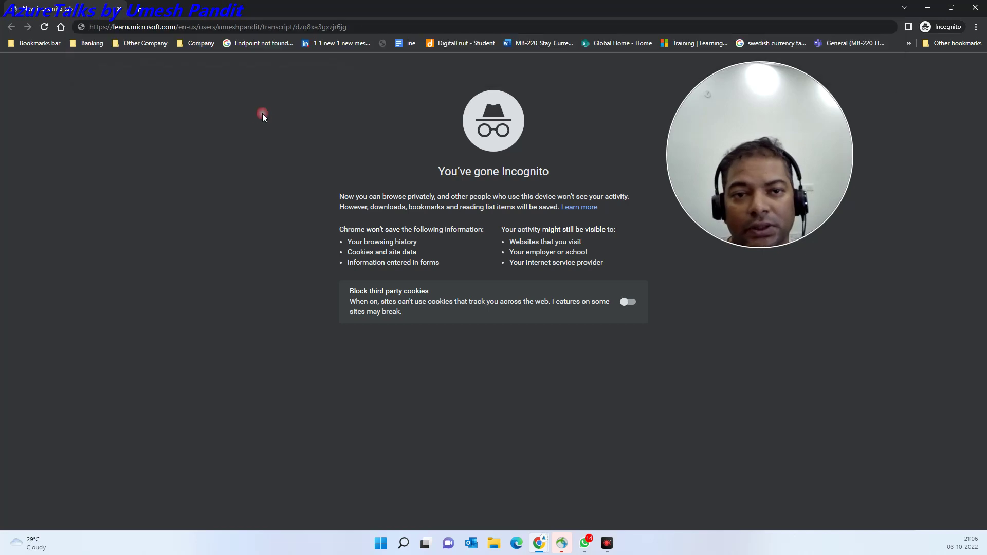
left_click(352, 26)
key("Return")
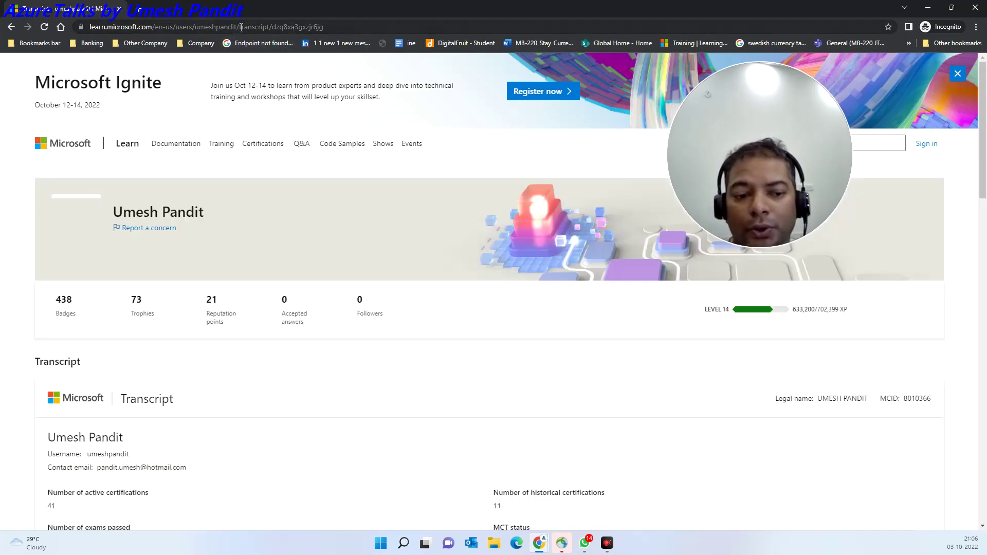
scroll(604, 262, "down", 10)
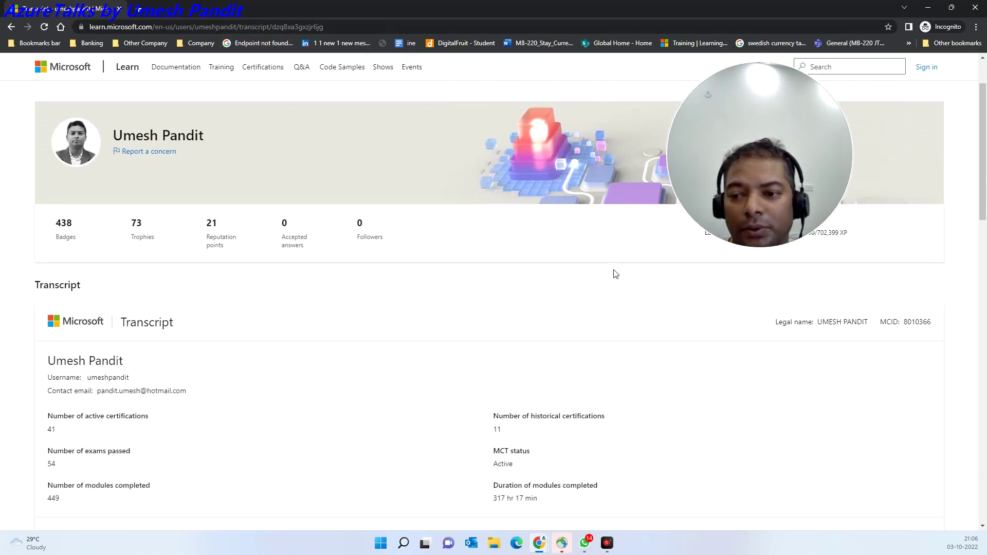
scroll(602, 281, "down", 3)
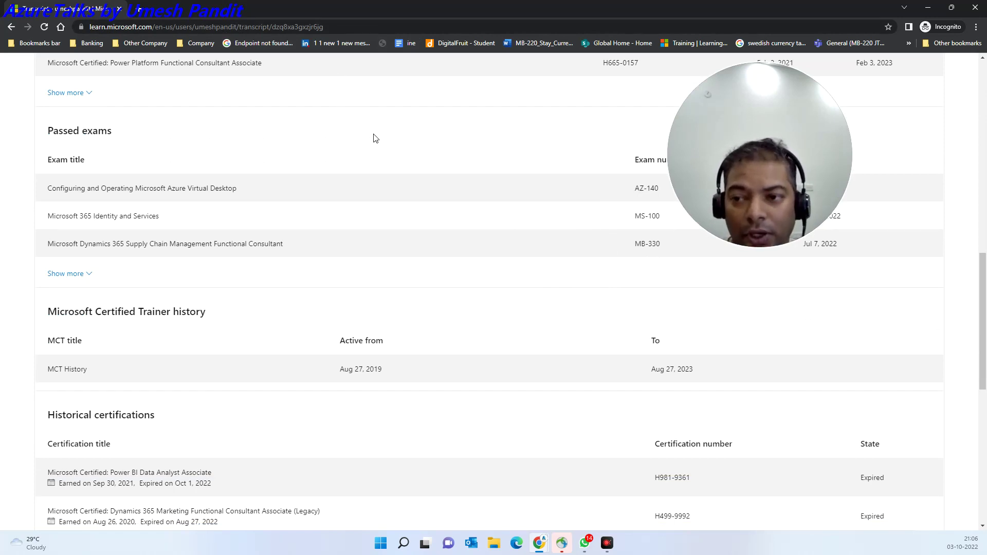
Step: Leave Incognito, close the Share link dialog and return to the profile's Certifications page
left_click(928, 13)
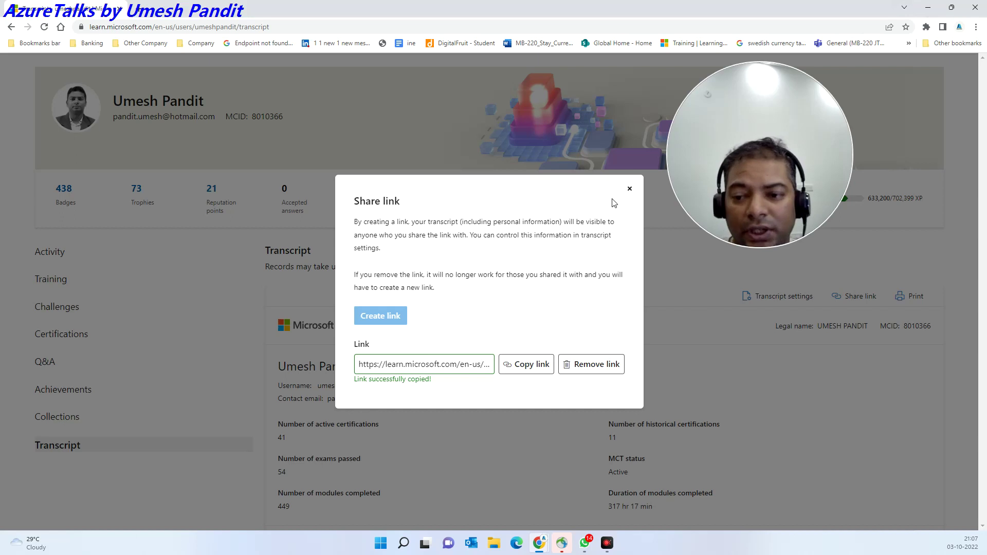
left_click(629, 189)
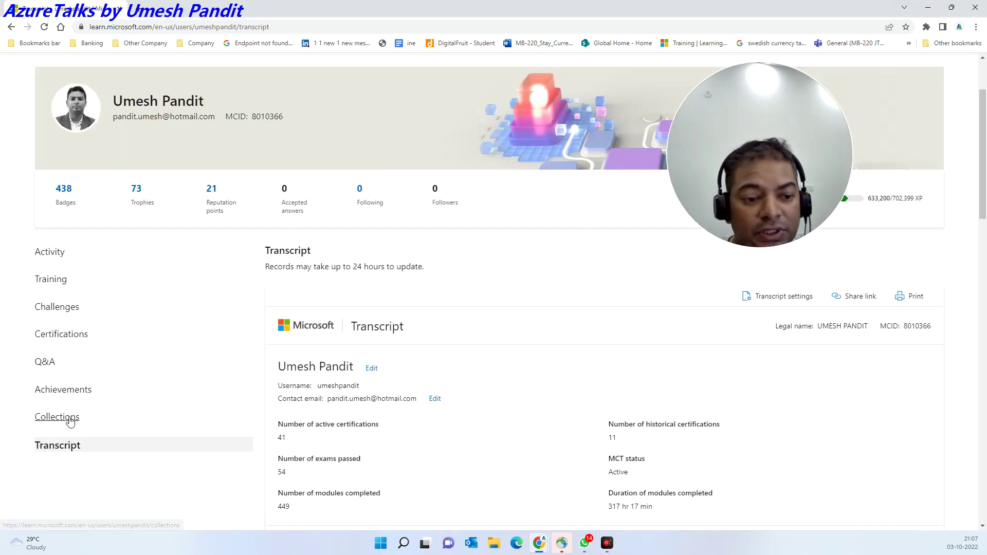
left_click(64, 335)
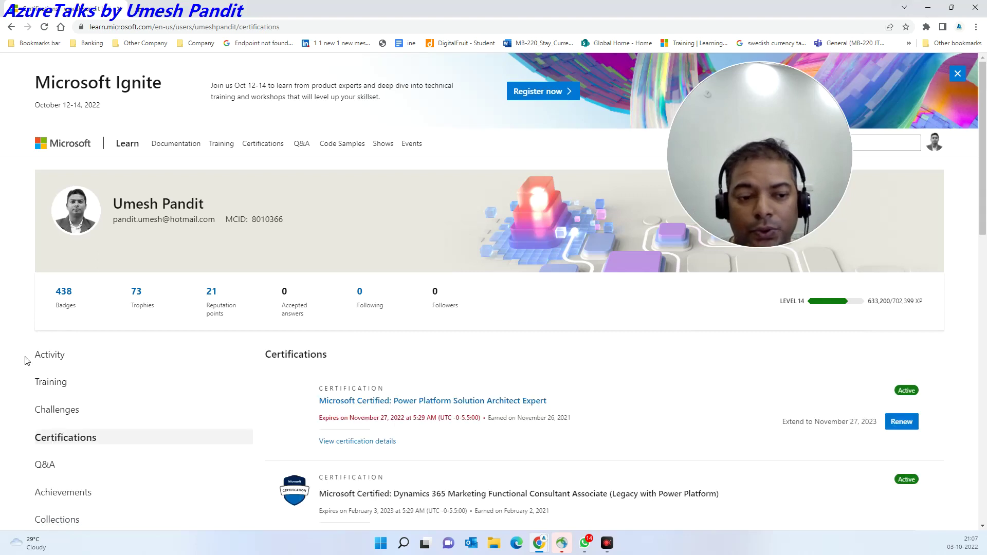
scroll(374, 402, "down", 5)
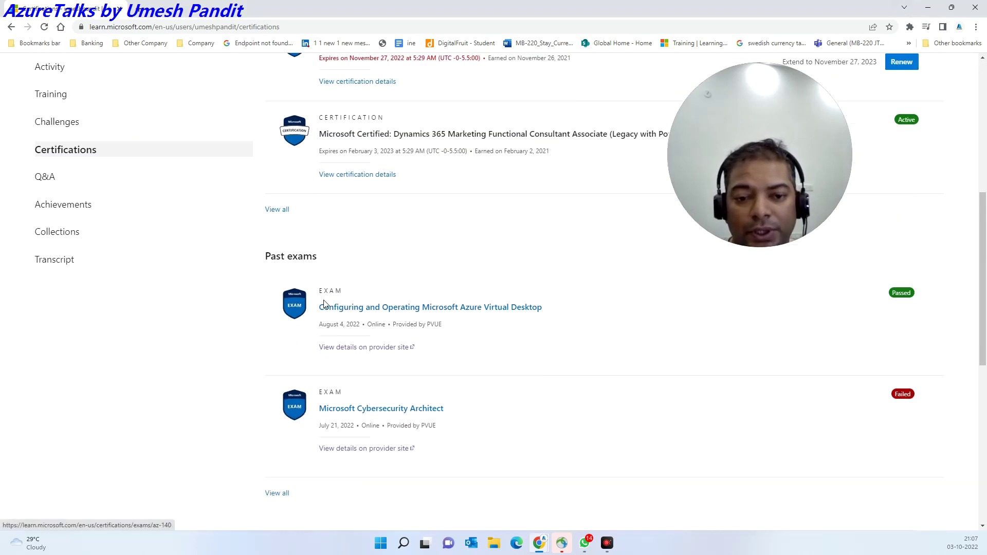
Step: Inspect the AZ-140 exam details, then open the full list of past renewal assessments
left_click(403, 312)
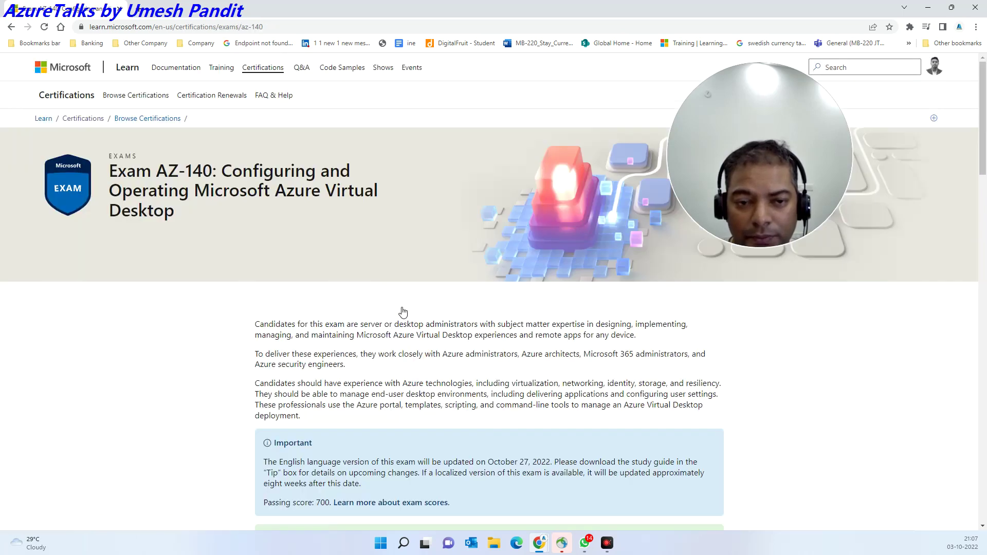
scroll(297, 307, "down", 3)
left_click(11, 26)
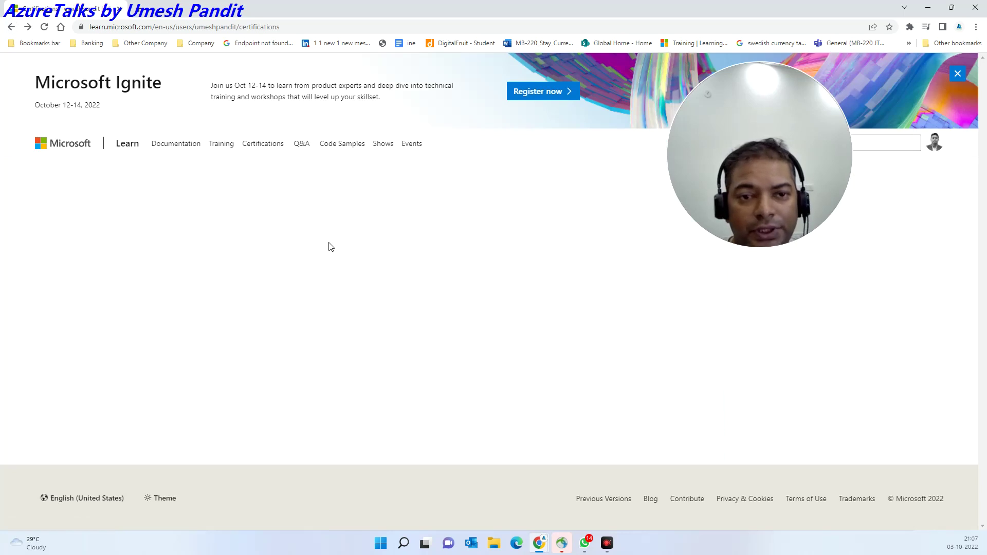
scroll(480, 385, "down", 5)
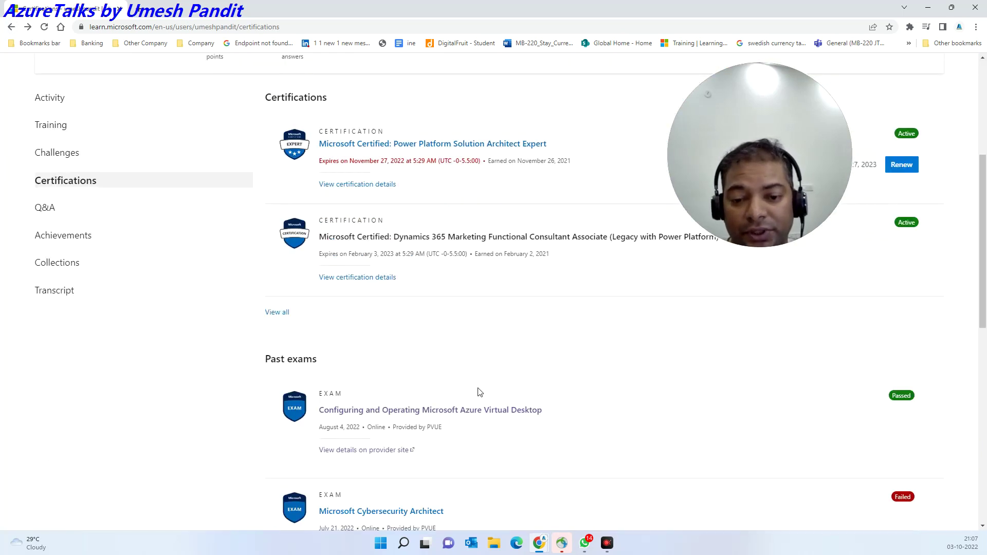
scroll(480, 392, "down", 6)
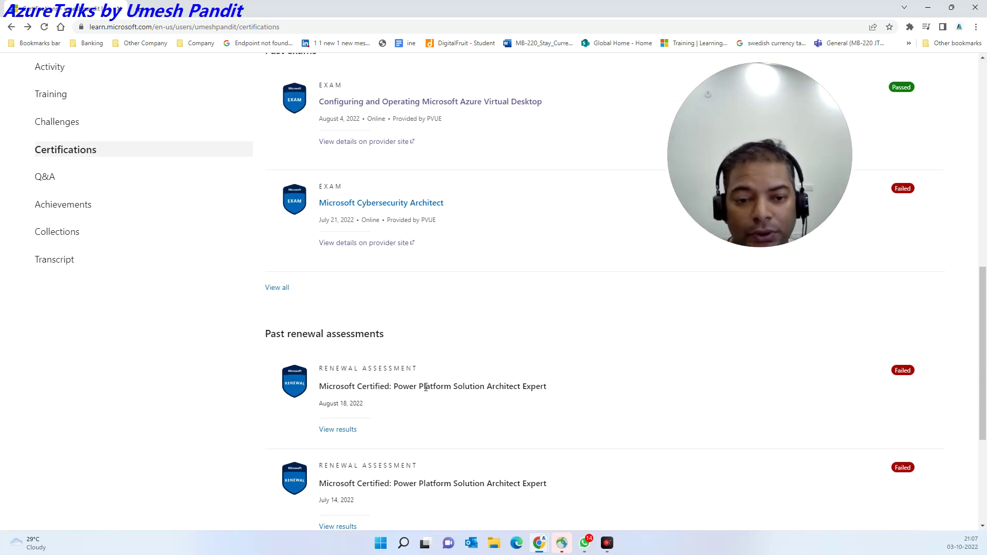
scroll(426, 387, "down", 4)
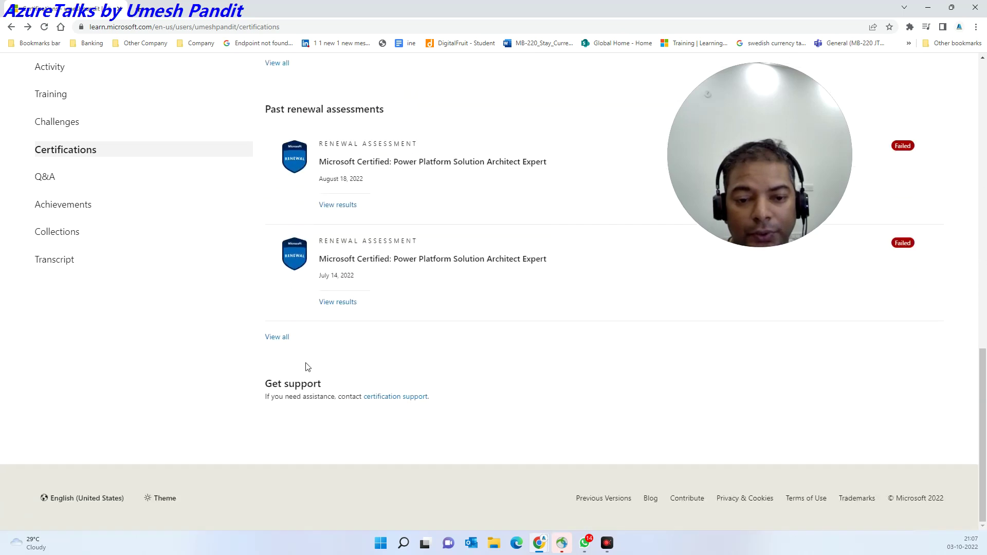
left_click(278, 339)
Step: Review the renewal assessments, then view the Achievements Learning Paths trophies such as the Azure Virtual Desktop paths
scroll(489, 437, "down", 3)
scroll(497, 441, "down", 1)
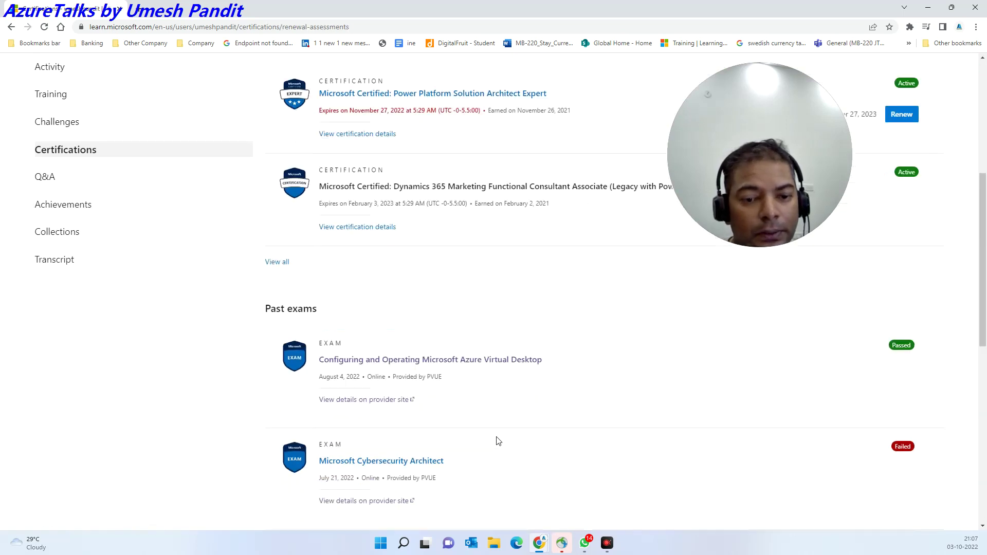
scroll(498, 441, "down", 8)
scroll(498, 441, "down", 5)
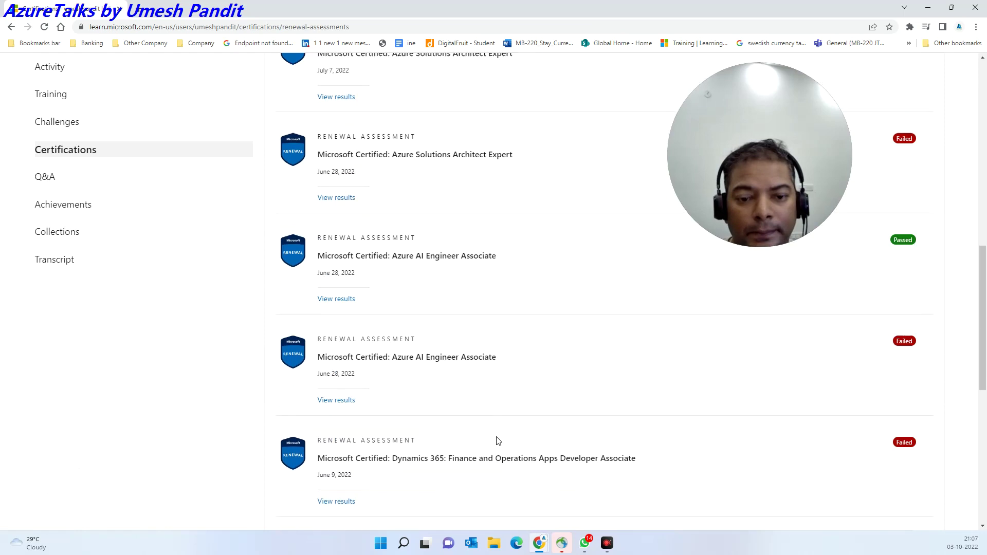
scroll(417, 281, "up", 6)
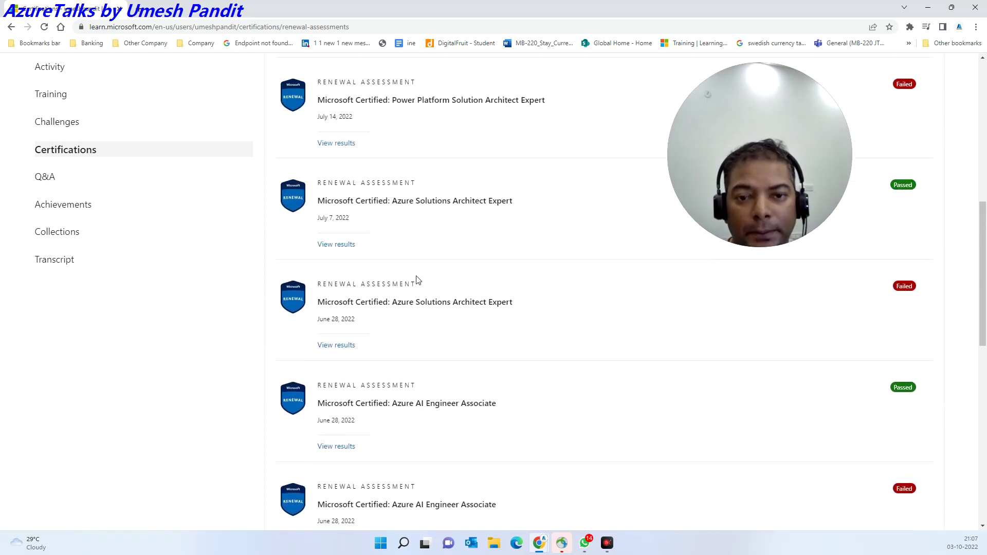
scroll(389, 222, "up", 3)
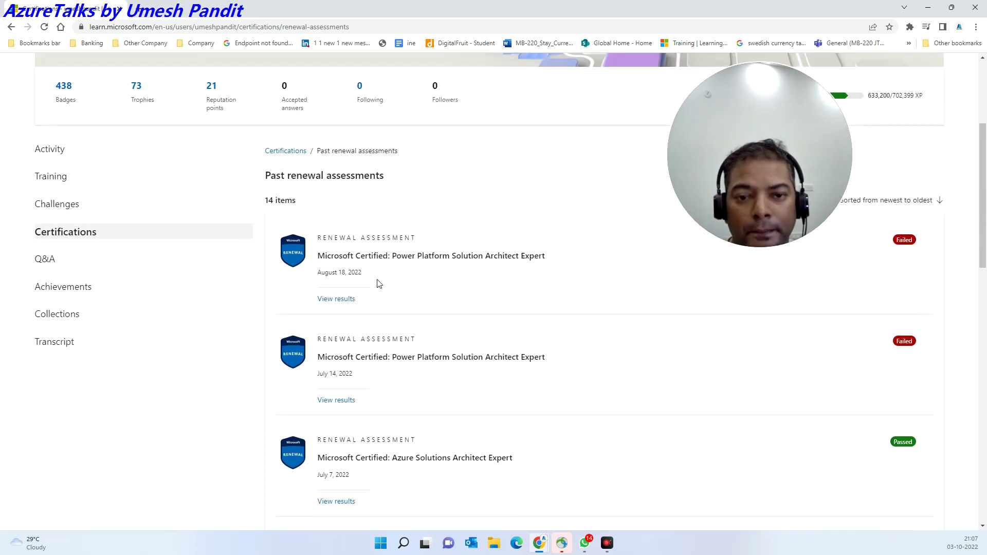
scroll(378, 284, "down", 12)
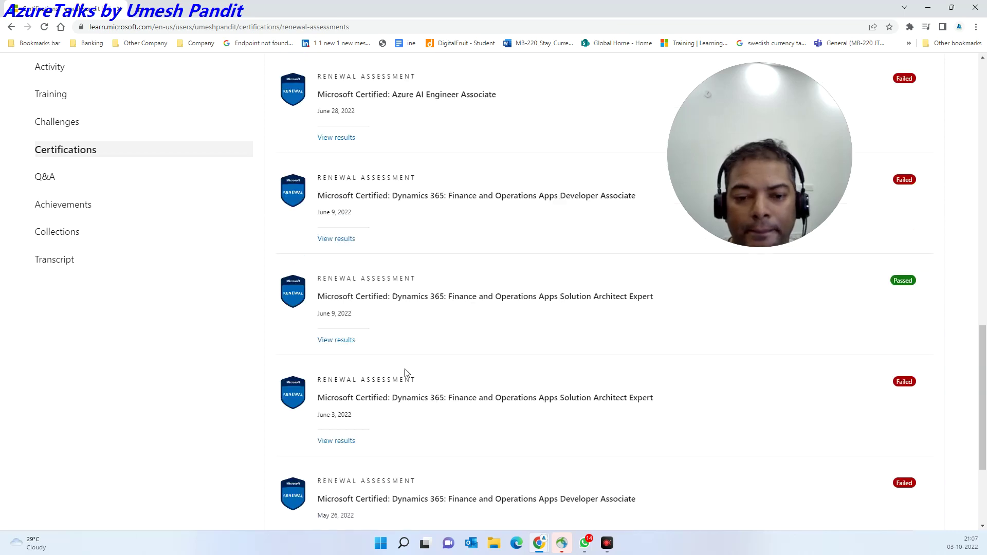
scroll(404, 373, "down", 3)
scroll(106, 351, "up", 2)
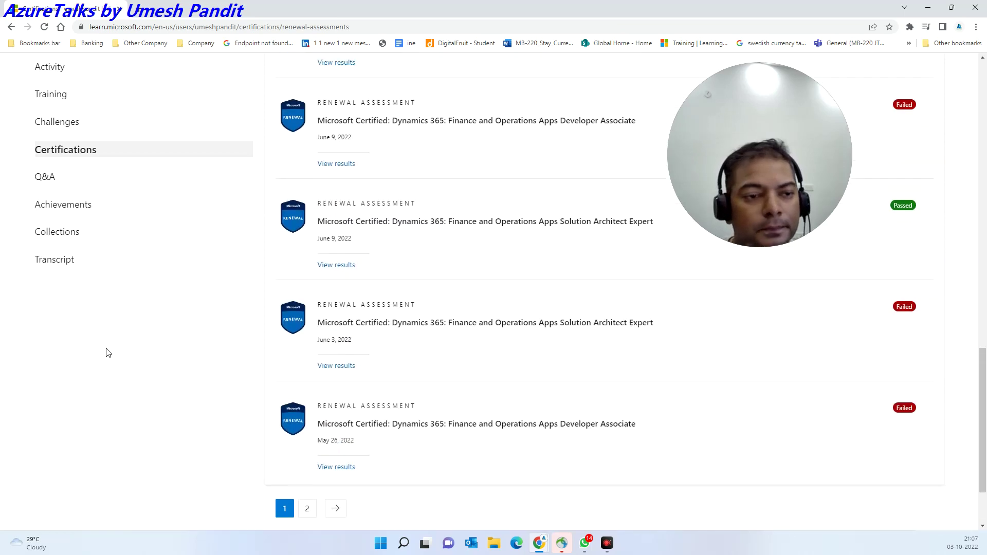
left_click(63, 205)
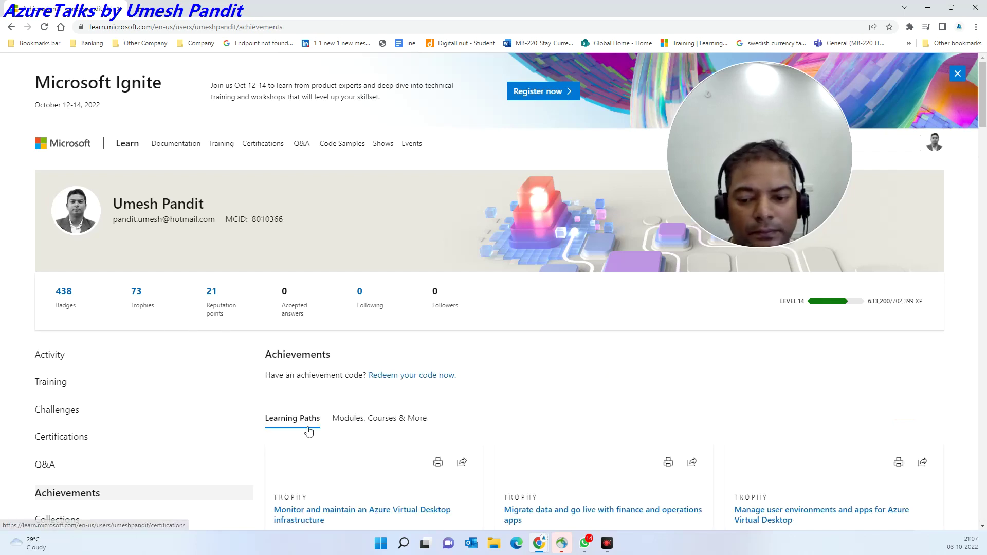
scroll(306, 432, "down", 1)
left_click(64, 387)
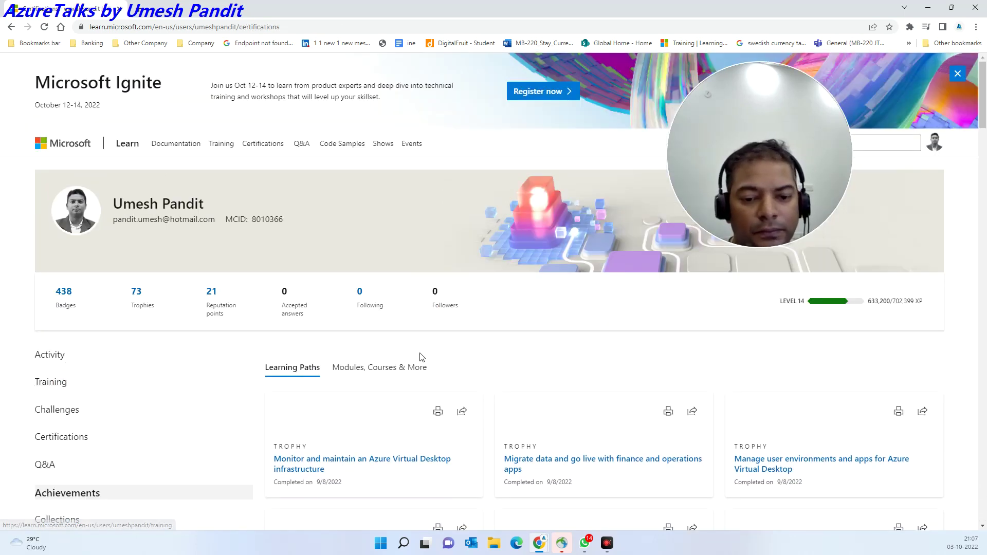
Step: View an exam's details on the provider site, then return to the past exams list with pass/fail status
scroll(308, 411, "down", 6)
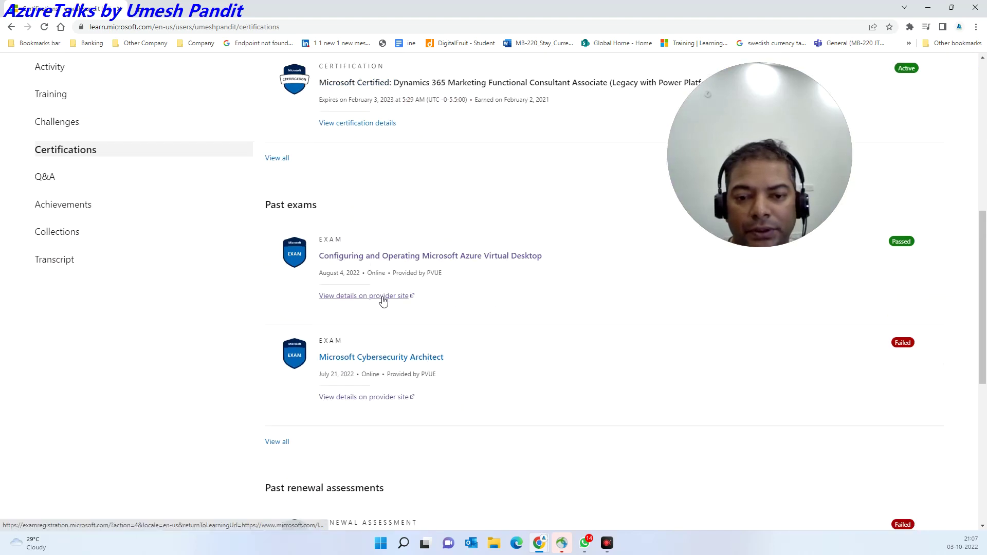
scroll(386, 397, "down", 1)
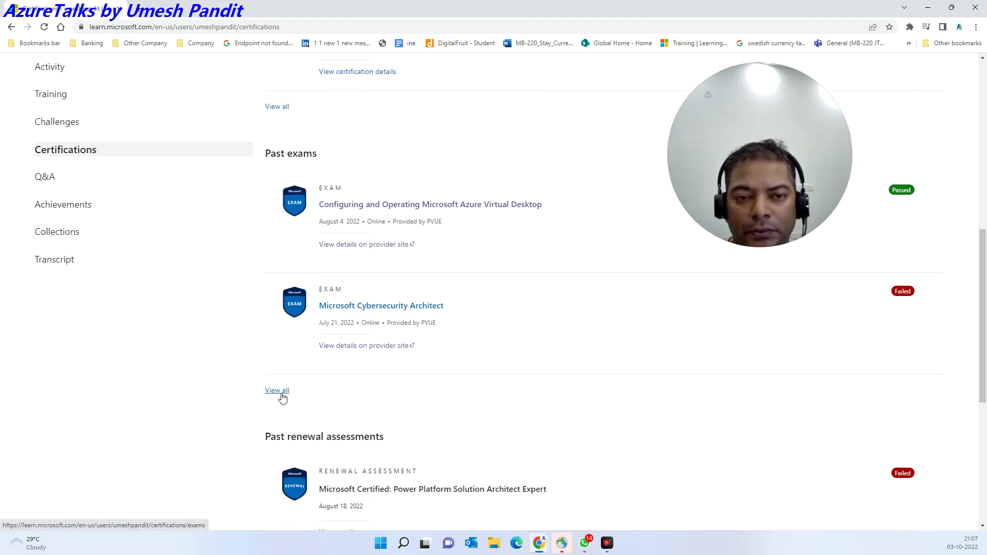
left_click(387, 346)
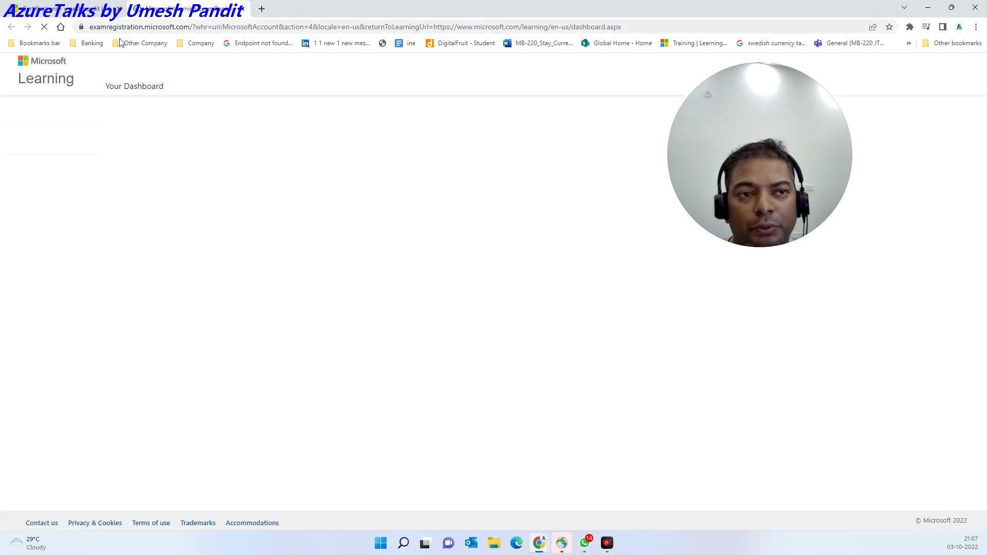
left_click(60, 7)
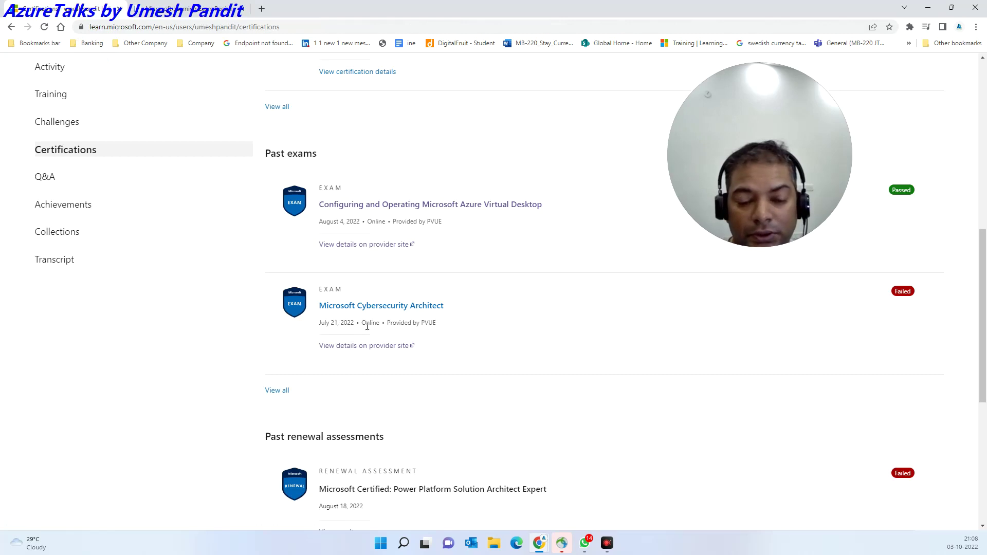
scroll(386, 330, "up", 1)
scroll(360, 154, "up", 2)
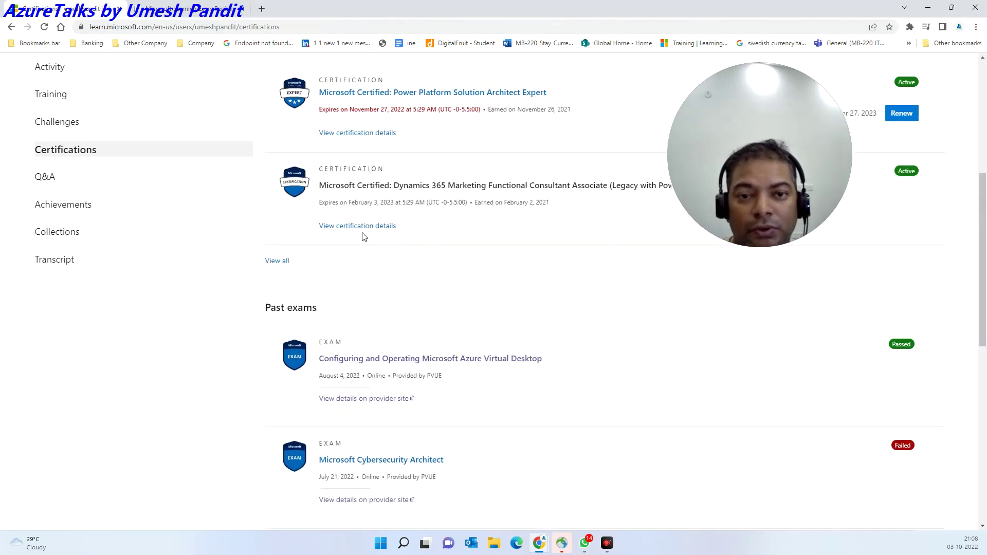
Step: Preview the Dynamics 365 Marketing Functional Consultant printable certificate, then list all 52 certifications
left_click(365, 228)
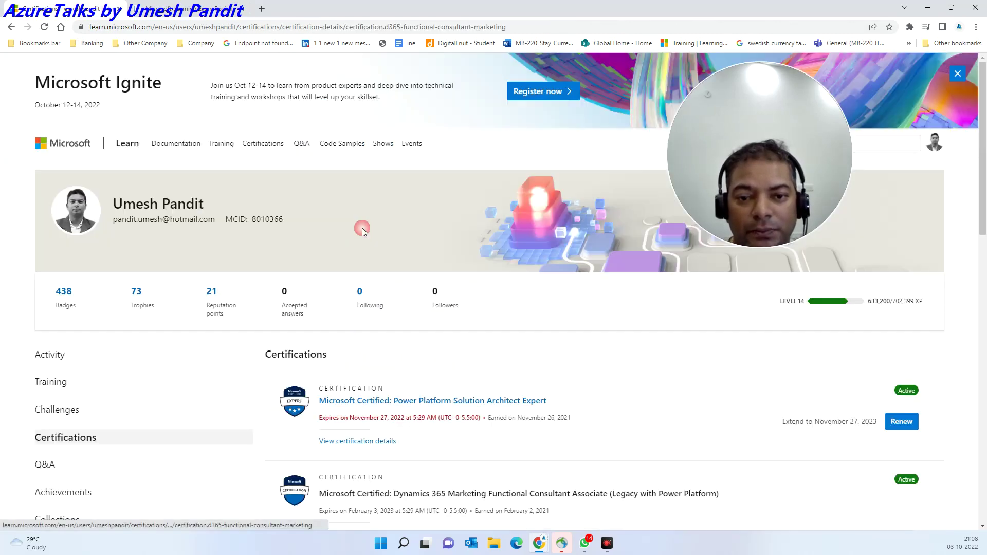
scroll(422, 306, "down", 3)
scroll(422, 307, "down", 1)
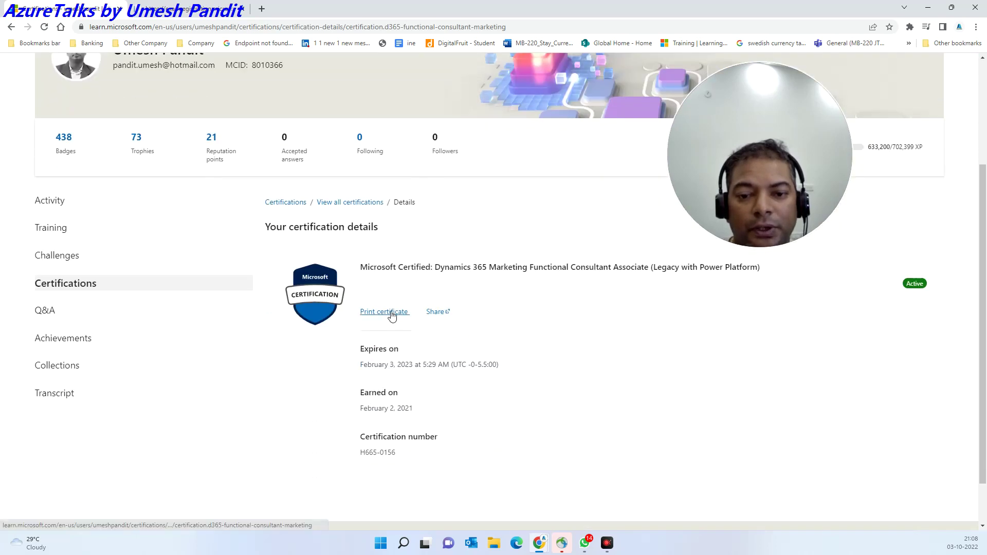
left_click(406, 317)
scroll(653, 353, "down", 2)
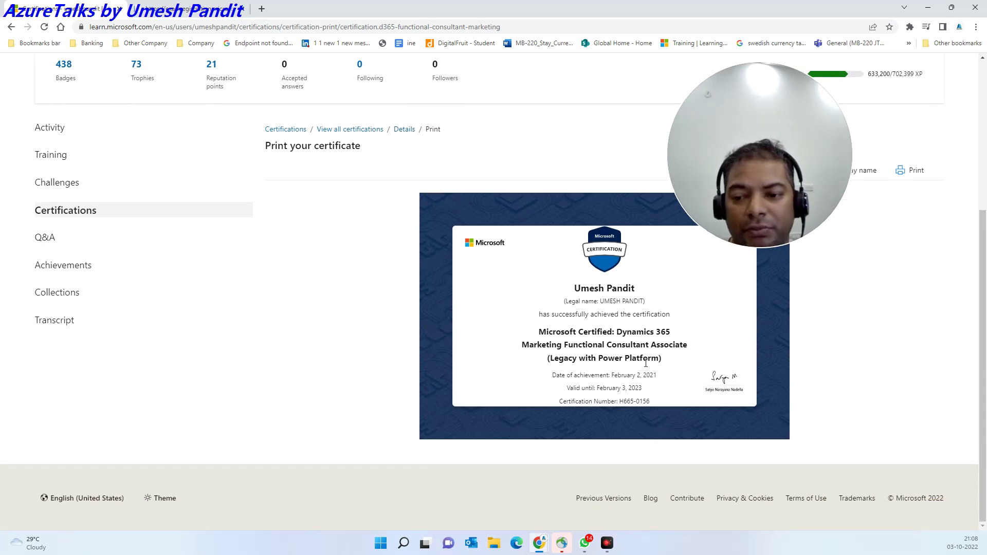
left_click(337, 130)
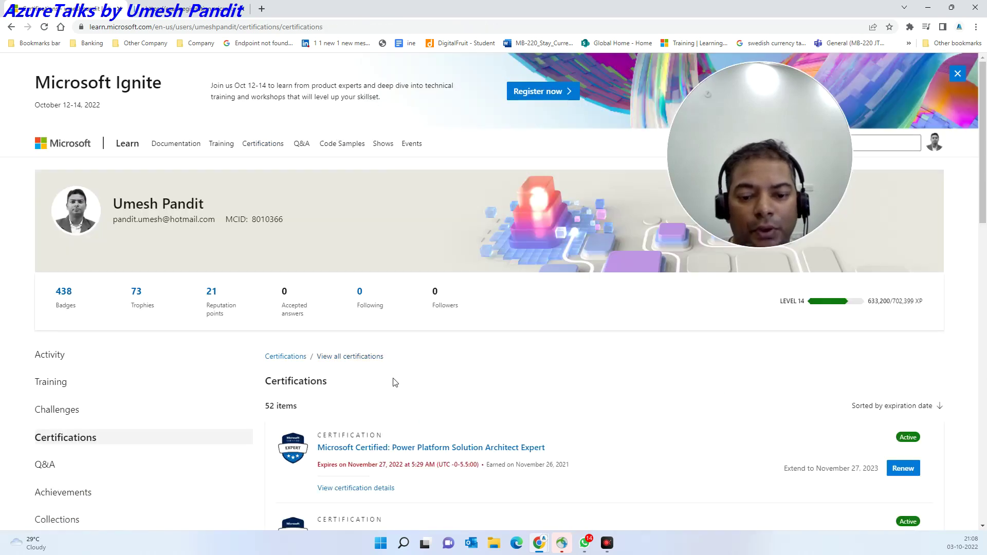
Step: Open the Power Platform Solution Architect Expert details and preview its printable certificate
scroll(395, 380, "down", 3)
scroll(407, 288, "down", 4)
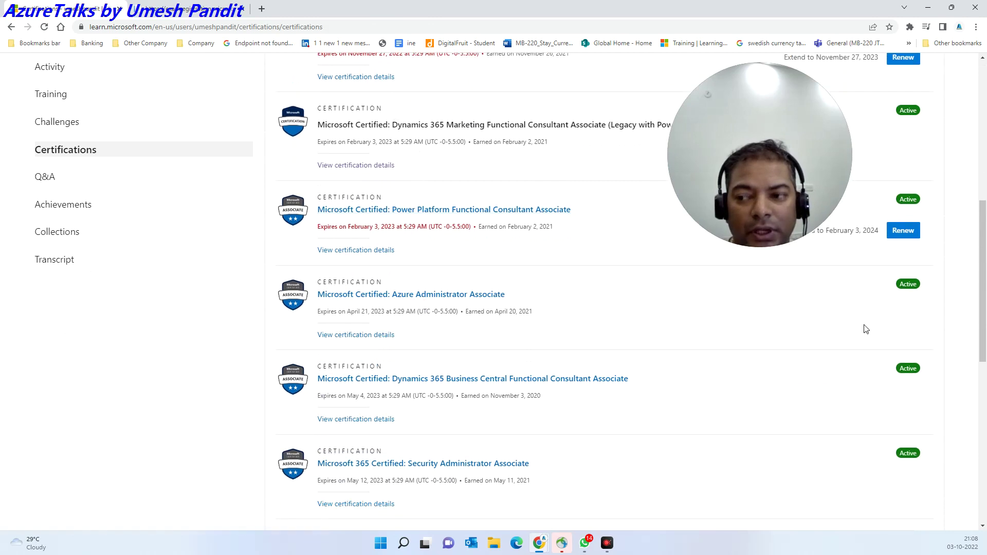
scroll(386, 370, "down", 2)
scroll(391, 360, "up", 4)
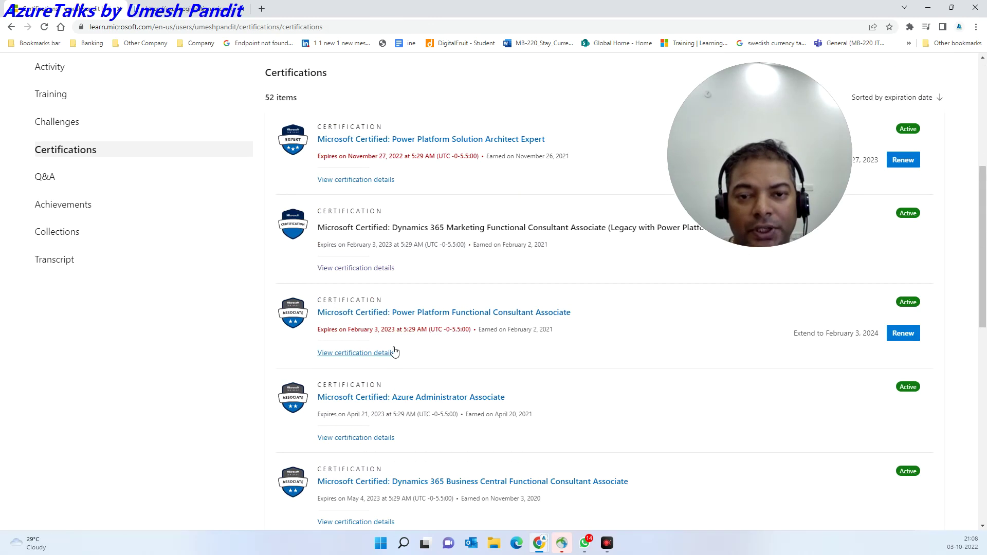
left_click(385, 184)
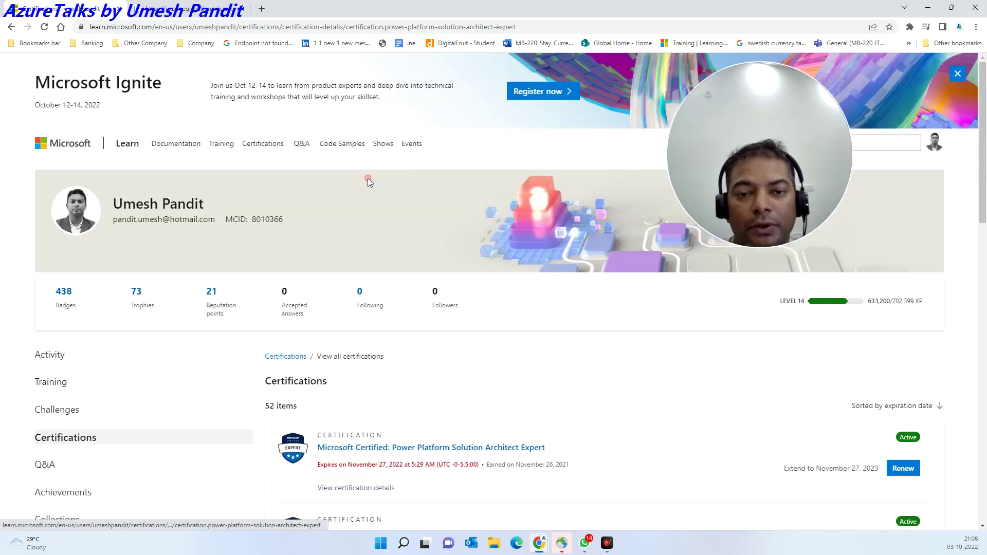
scroll(391, 257, "down", 3)
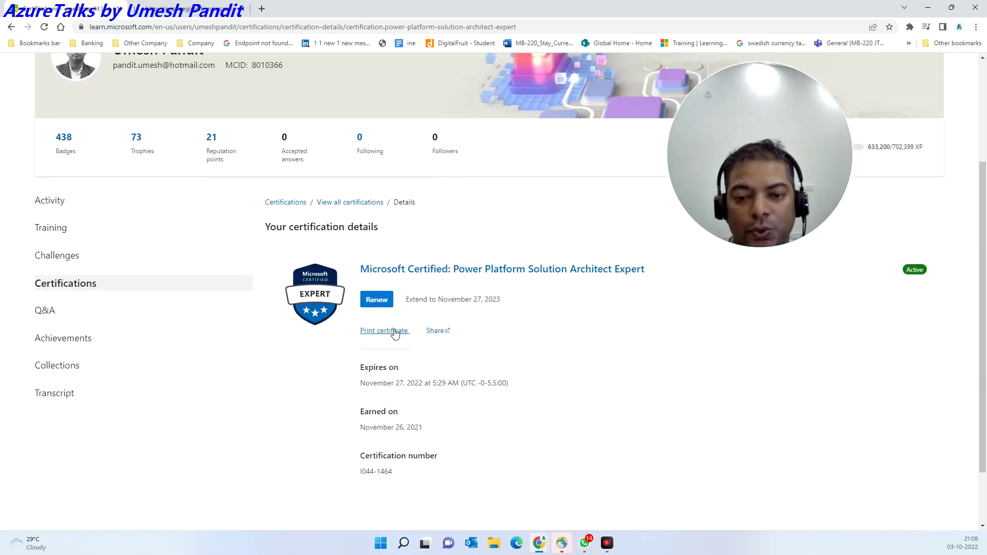
left_click(391, 330)
scroll(612, 441, "down", 5)
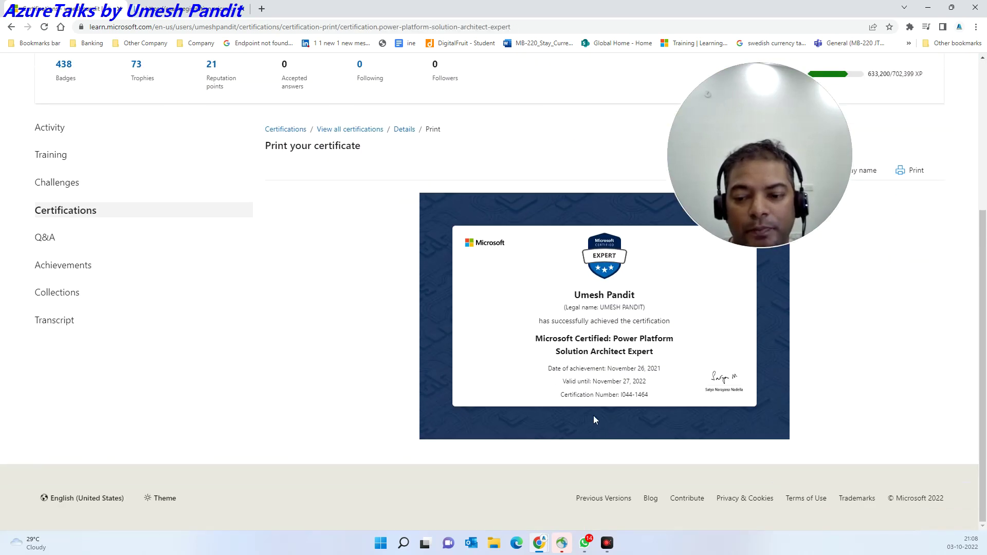
Step: Return to the certification details and share the badge on Credly
left_click(405, 132)
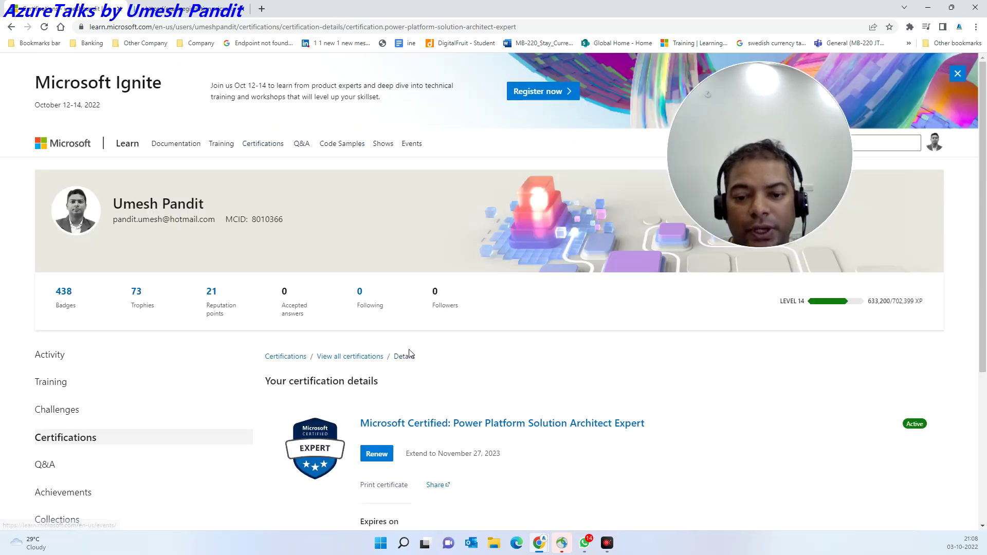
scroll(422, 353, "down", 3)
left_click(438, 334)
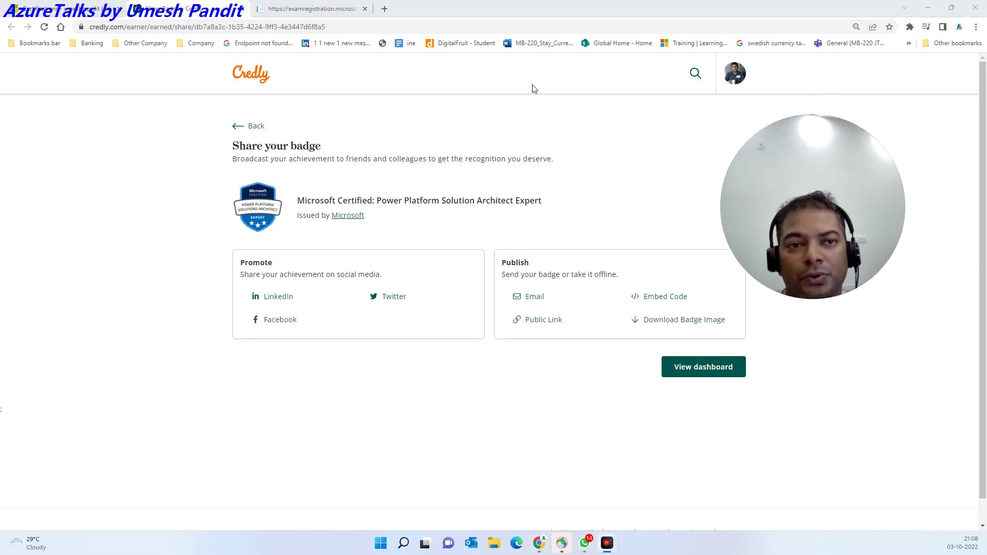
Step: Close the exam registration tab and the Credly badge share tab, returning to the Solution Architect Expert certification page
left_click(309, 9)
left_click(365, 9)
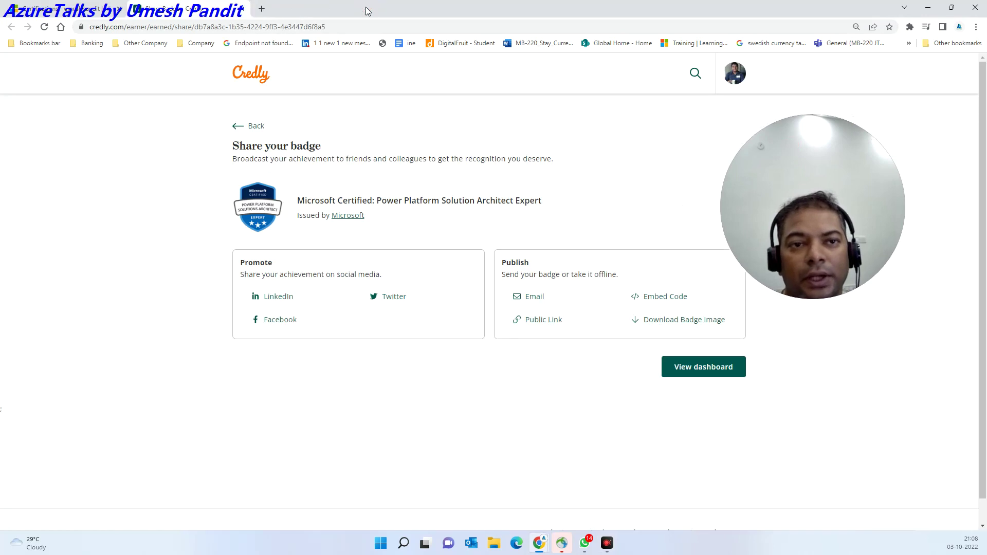
left_click(242, 9)
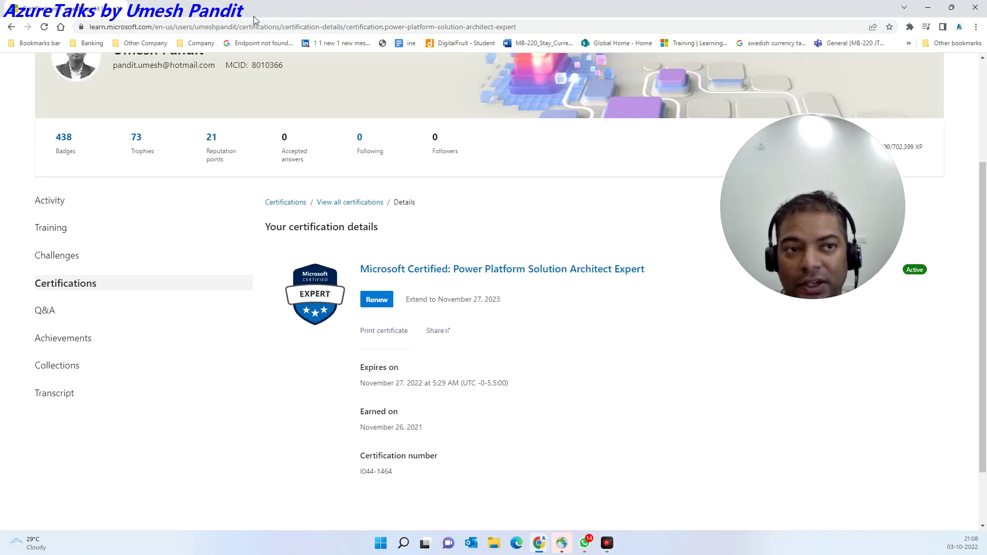
mouse_move(816, 177)
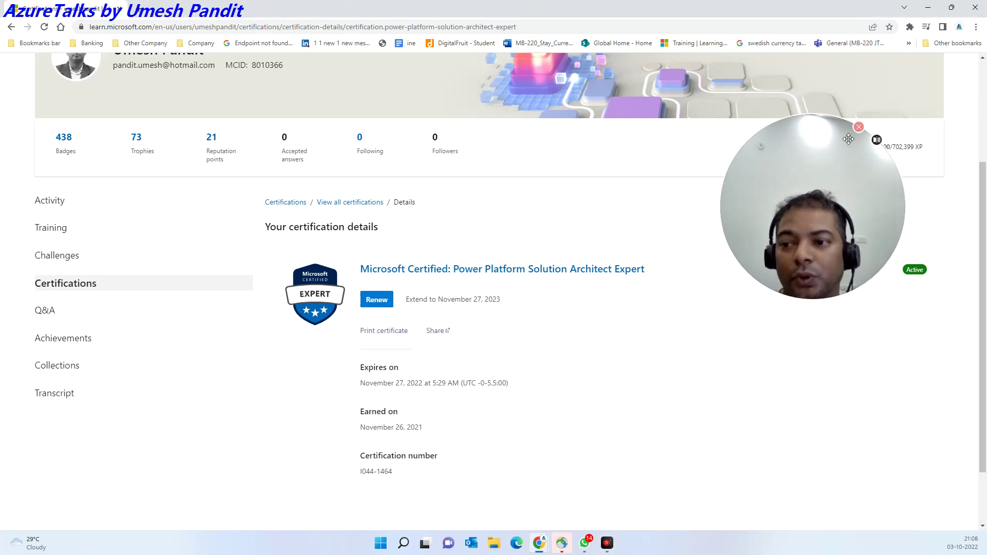
left_click(819, 209)
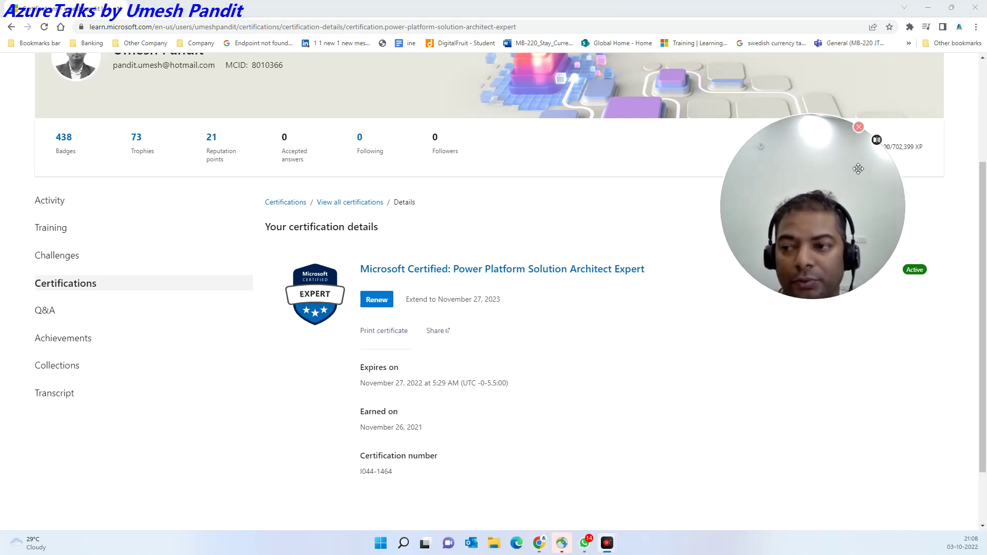